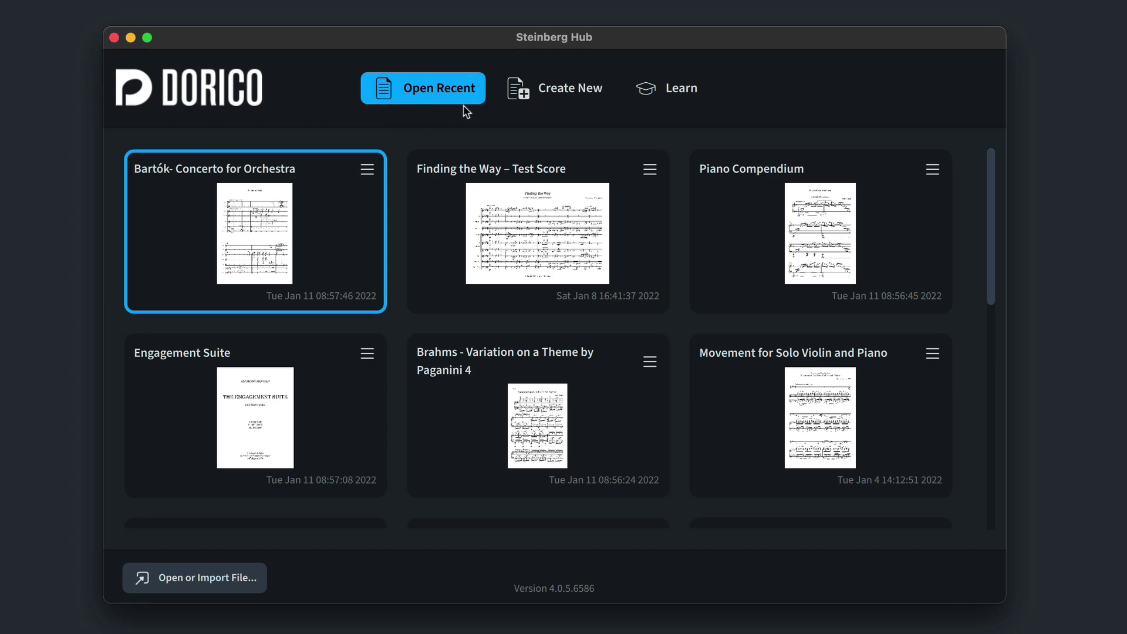
Step: Start a new project from the Orchestral > String orchestra template
mouse_move(992, 163)
left_mouse_down()
mouse_move(984, 268)
mouse_move(996, 146)
left_mouse_up()
left_click(588, 96)
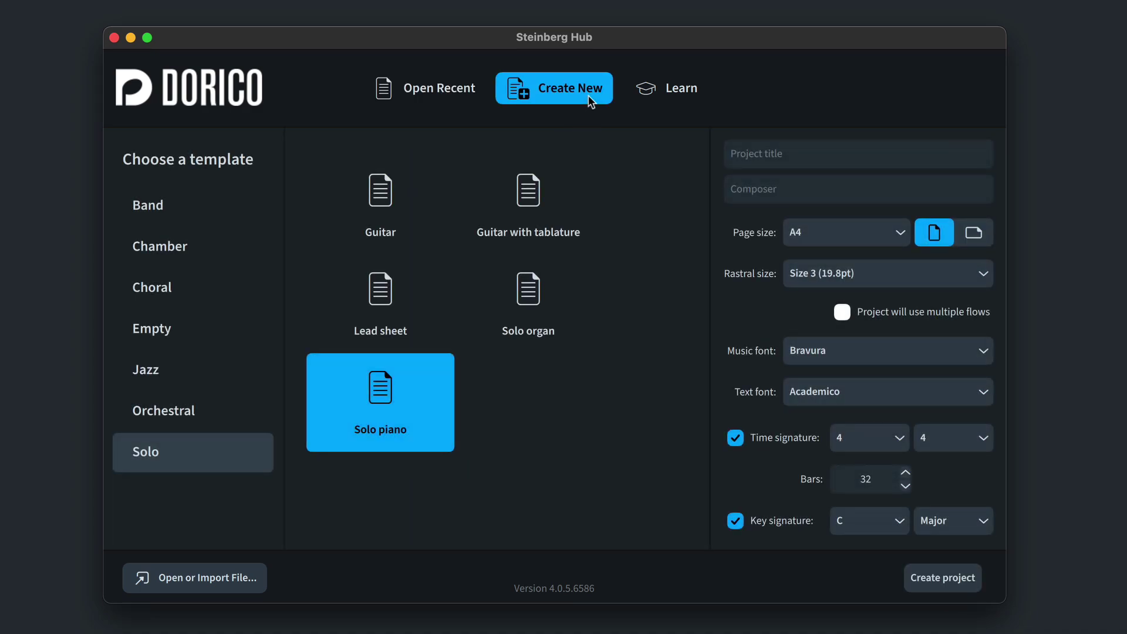
left_click(185, 241)
left_click(184, 288)
left_click(192, 409)
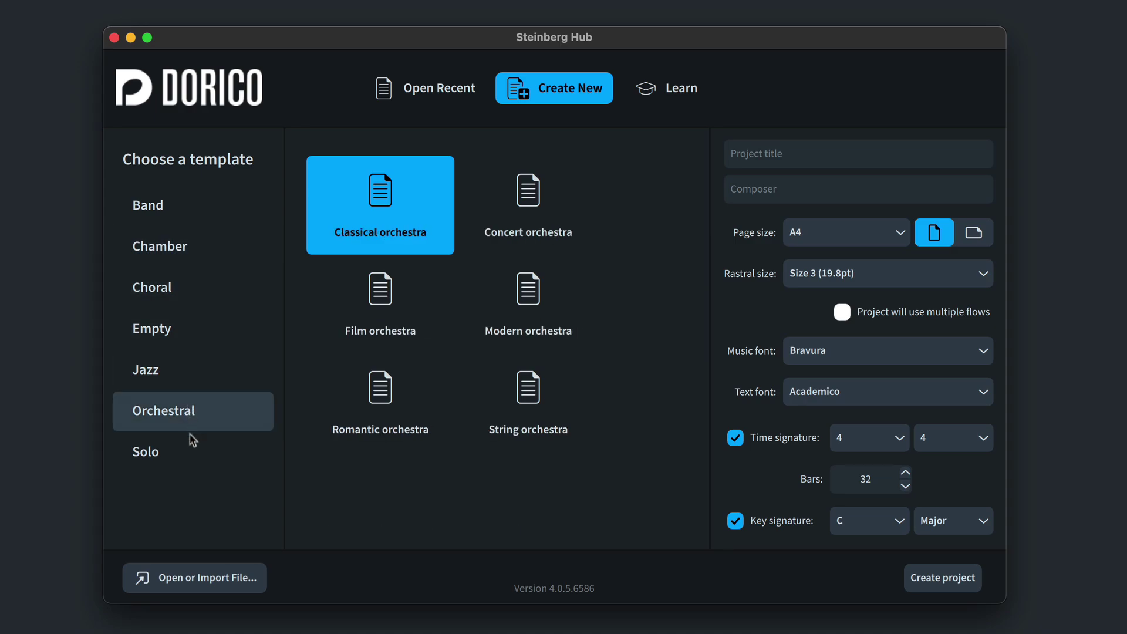
left_click(548, 388)
Step: Enter the title 'My Piece' and the composer 'Me'
left_click(795, 152)
type("My Piece")
key("Tab")
type("Me")
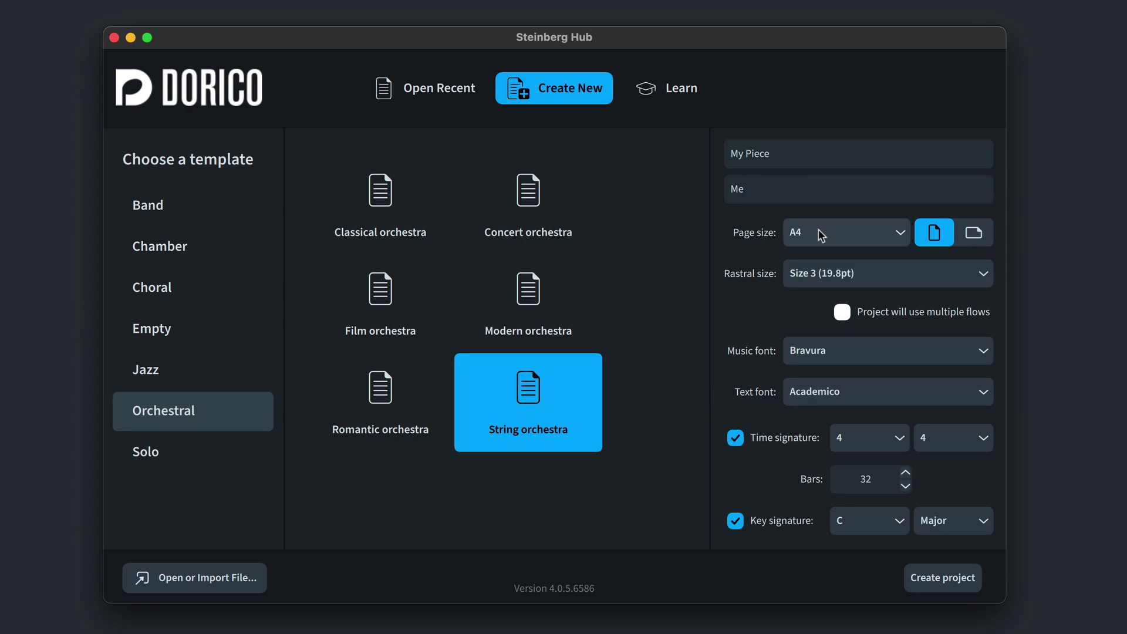
Step: Keep staff size 3 (19.8pt), a single flow, 4/4 time and a major key
left_click(879, 278)
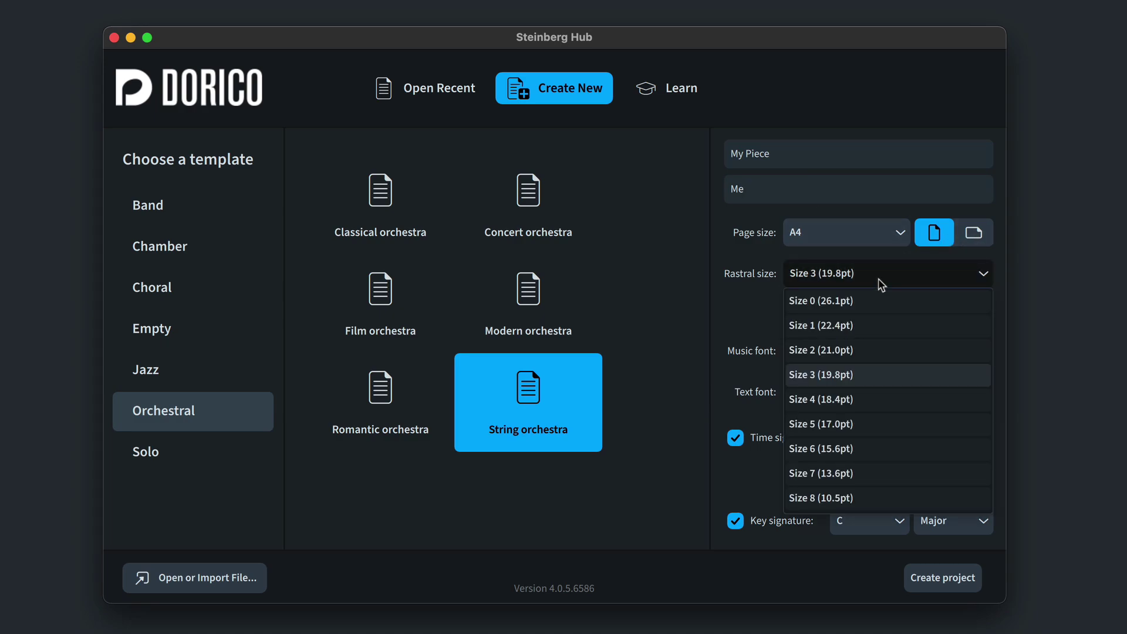
left_click(873, 377)
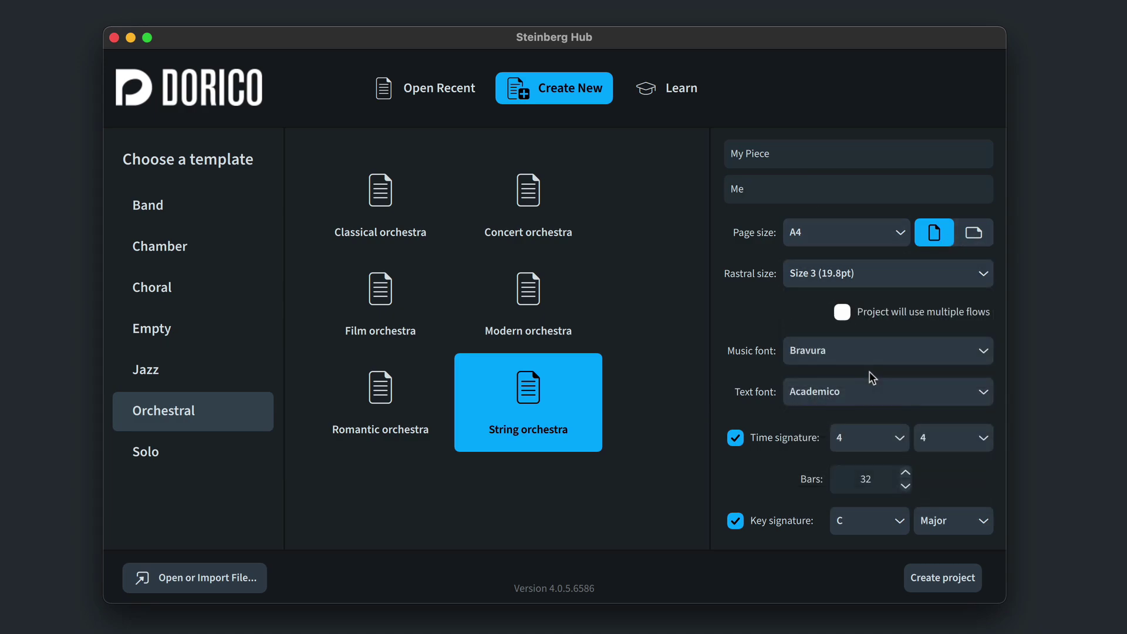
left_click(845, 317)
left_click(845, 314)
left_click(878, 443)
left_click(880, 445)
left_click(877, 521)
left_click(878, 521)
left_click(939, 524)
left_click(940, 524)
Step: Go to the Learn page and step through the Introduction to note input tutorial
left_click(688, 94)
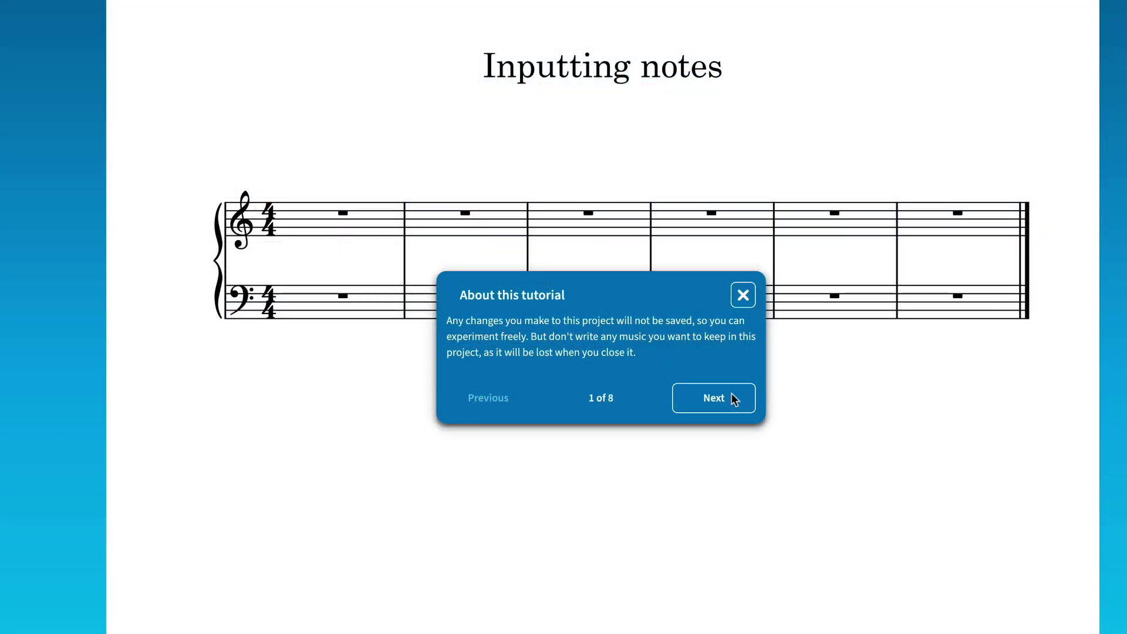
left_click(732, 392)
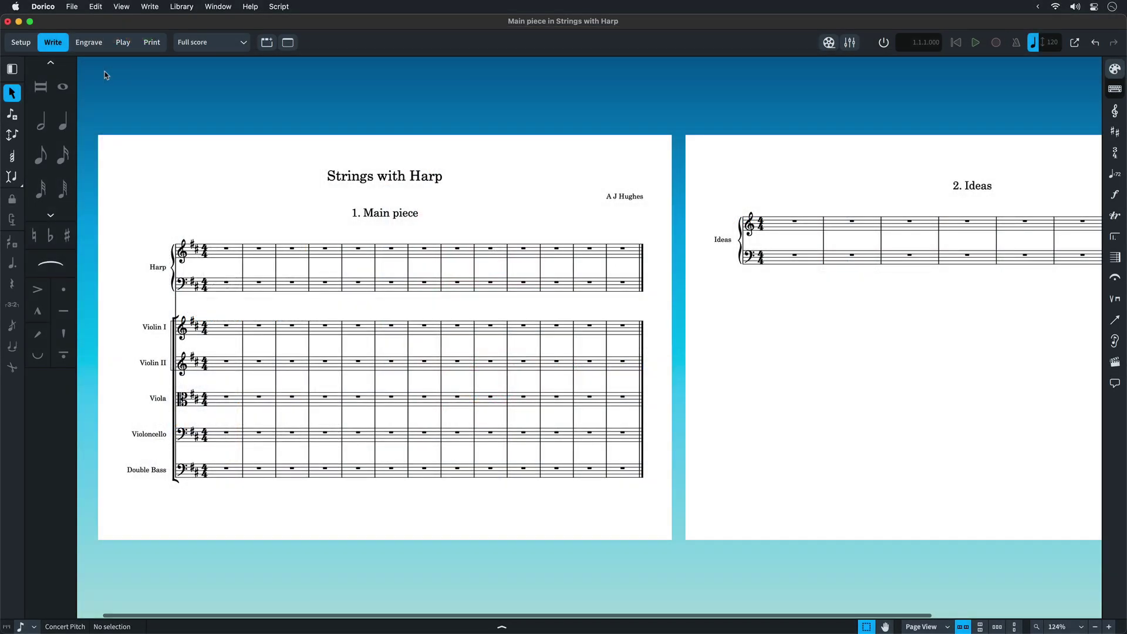
Step: Switch to Setup mode, select the Main piece and Ideas flows, and view Project Info
left_click(31, 49)
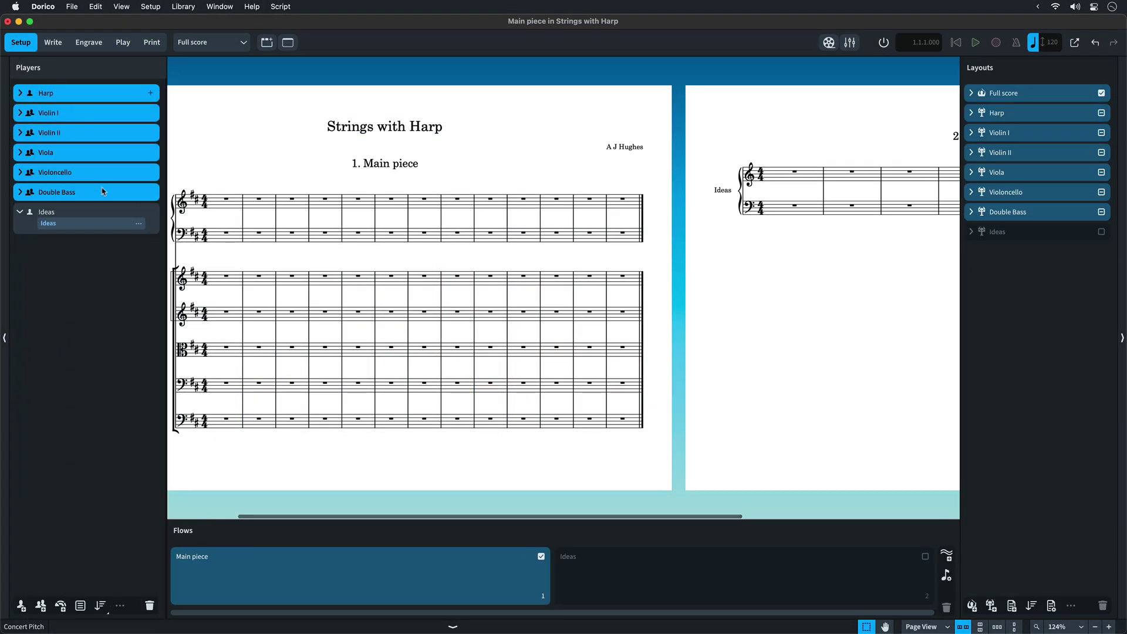
left_click(349, 584)
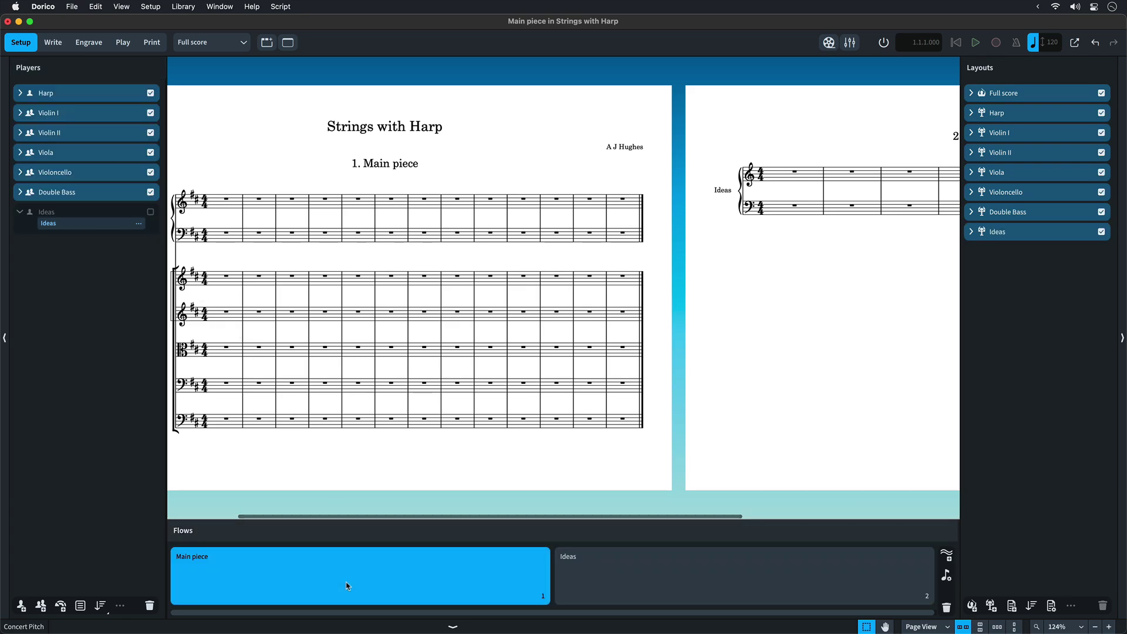
left_click(635, 585)
key("super+i")
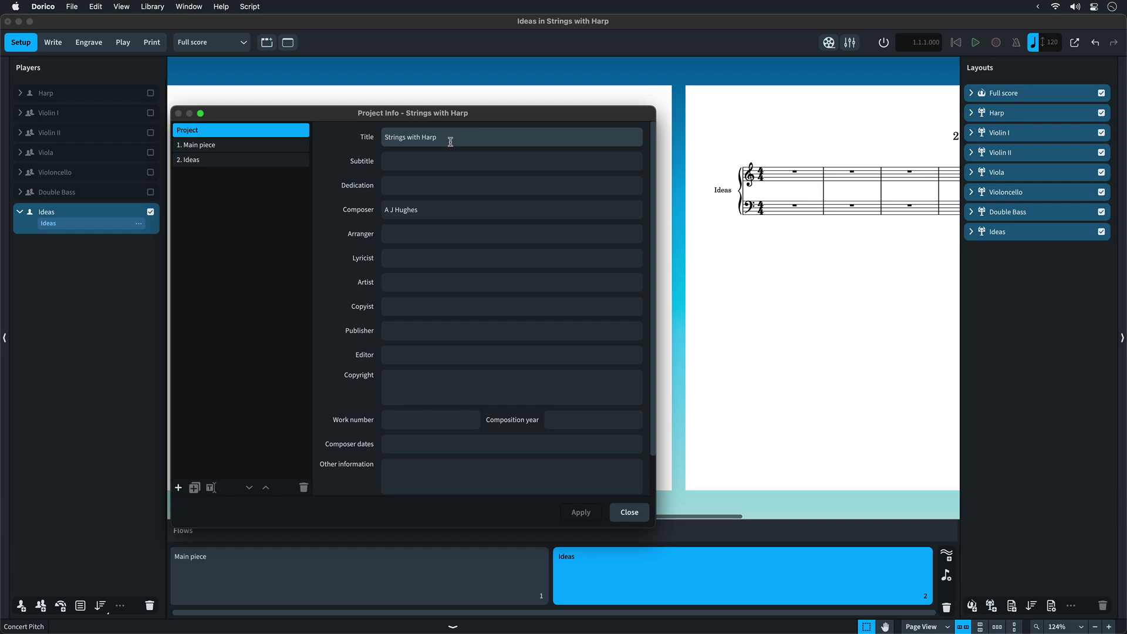
key("Escape")
Step: Check Layout Options, keeping the staff size at Size 3
key("super+shift+l")
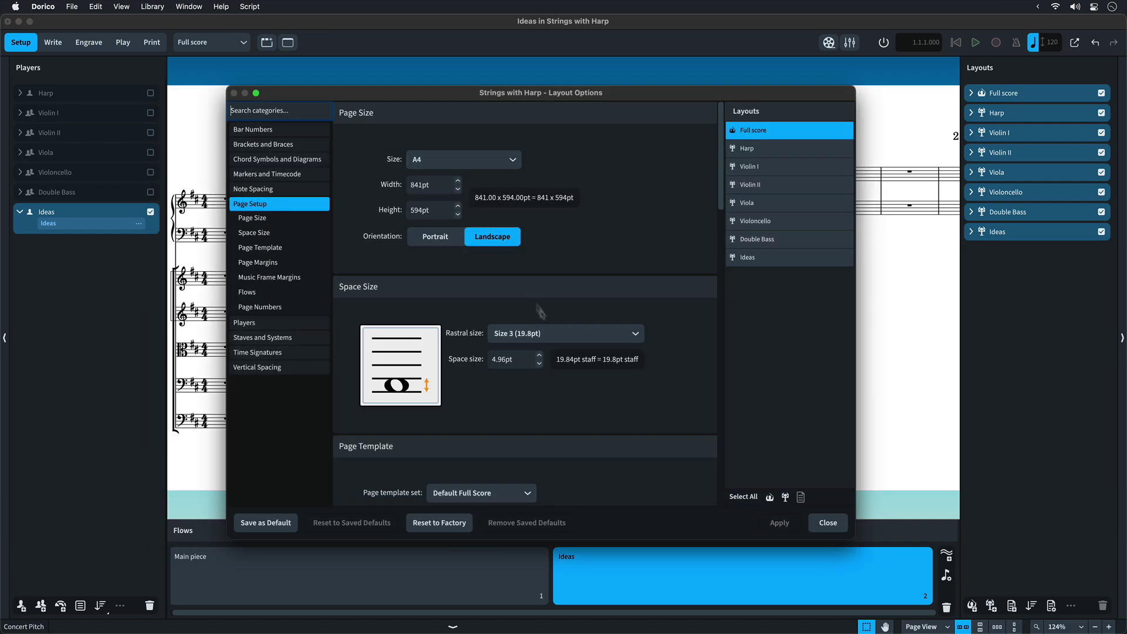
left_click(559, 335)
left_click(560, 339)
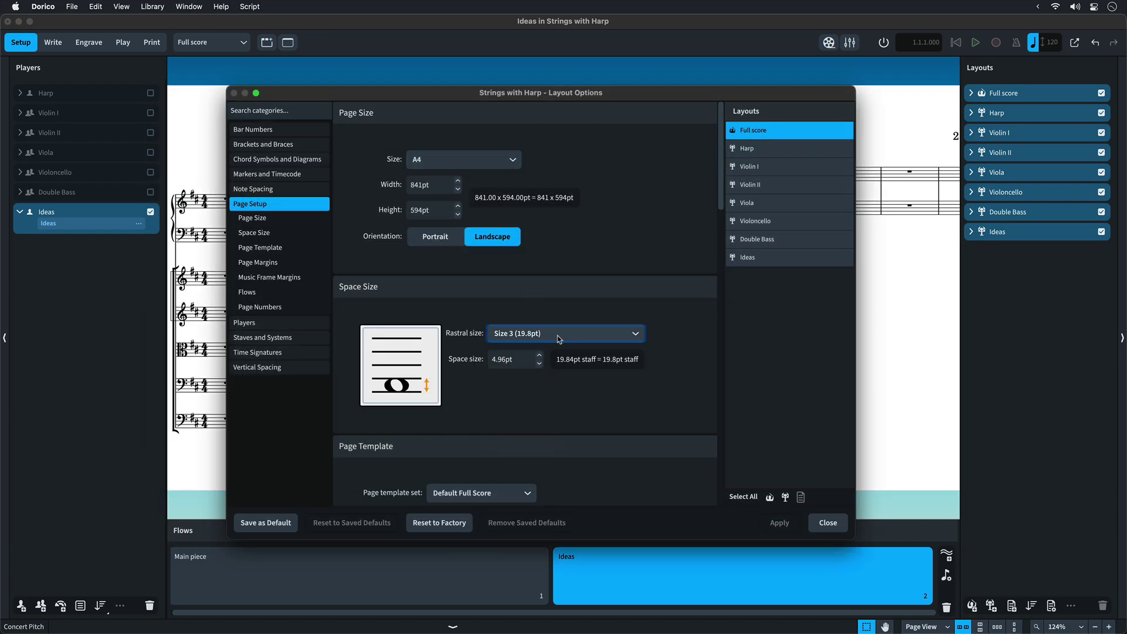
key("Escape")
Step: Save the project as template Strings with Harp in School groups, preserving flows and project info
left_click(72, 7)
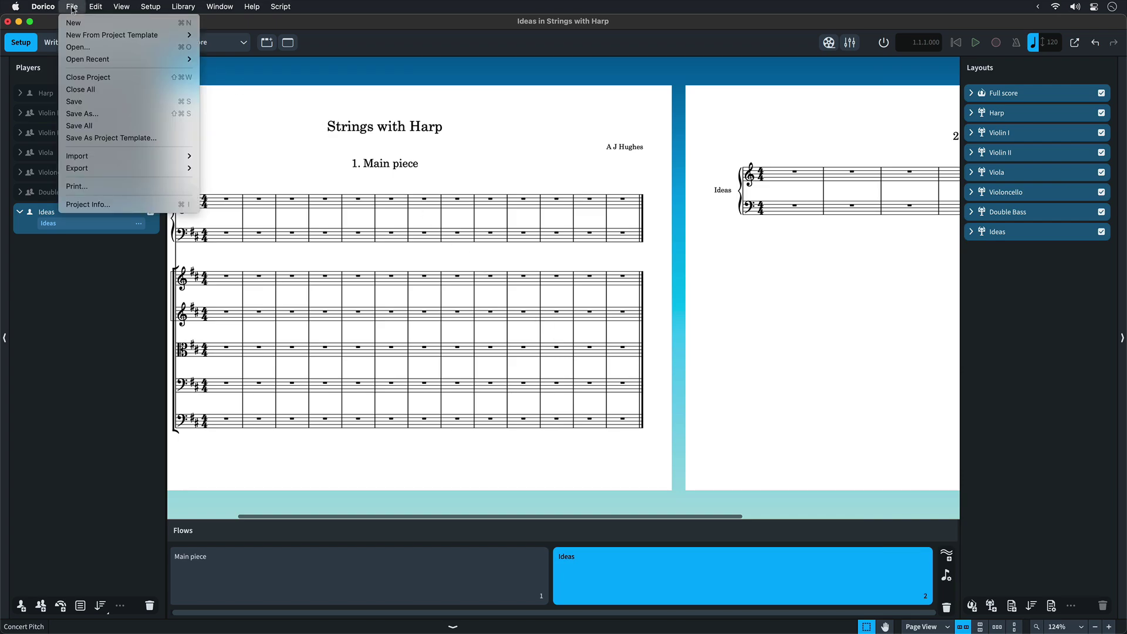
left_click(151, 142)
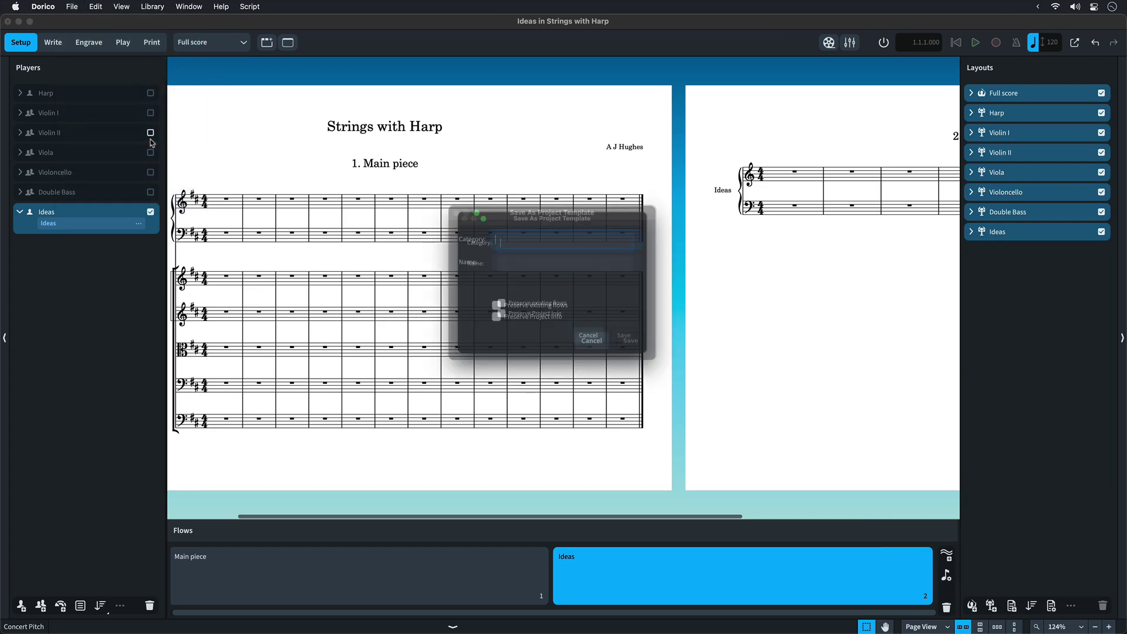
type("School groups")
key("Tab")
type("St")
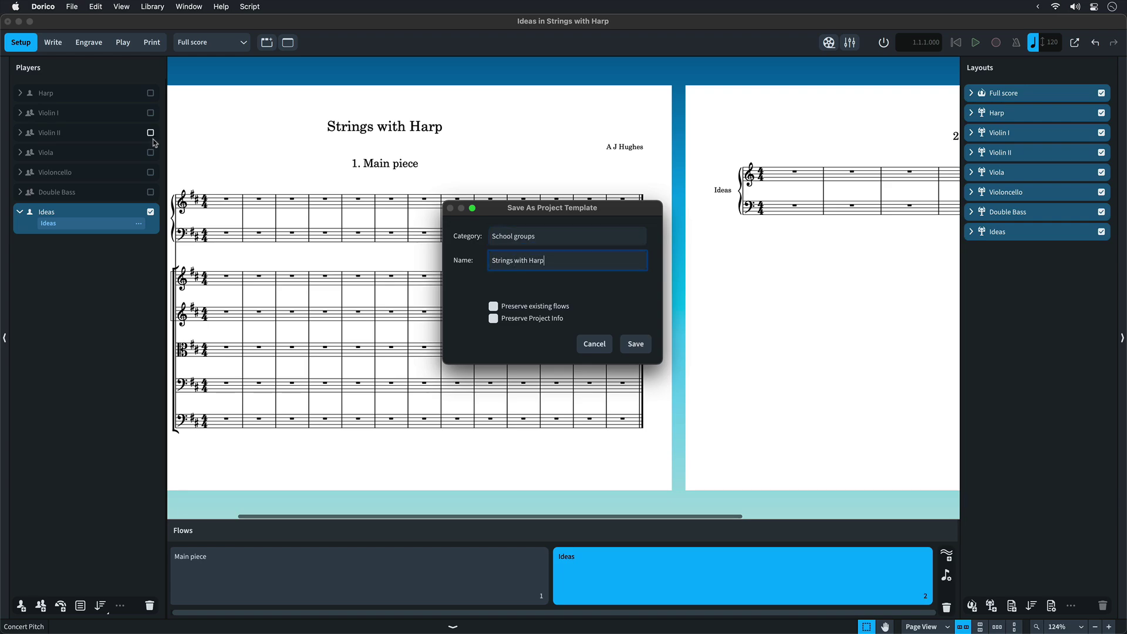
left_click(493, 305)
left_click(493, 318)
left_click(645, 350)
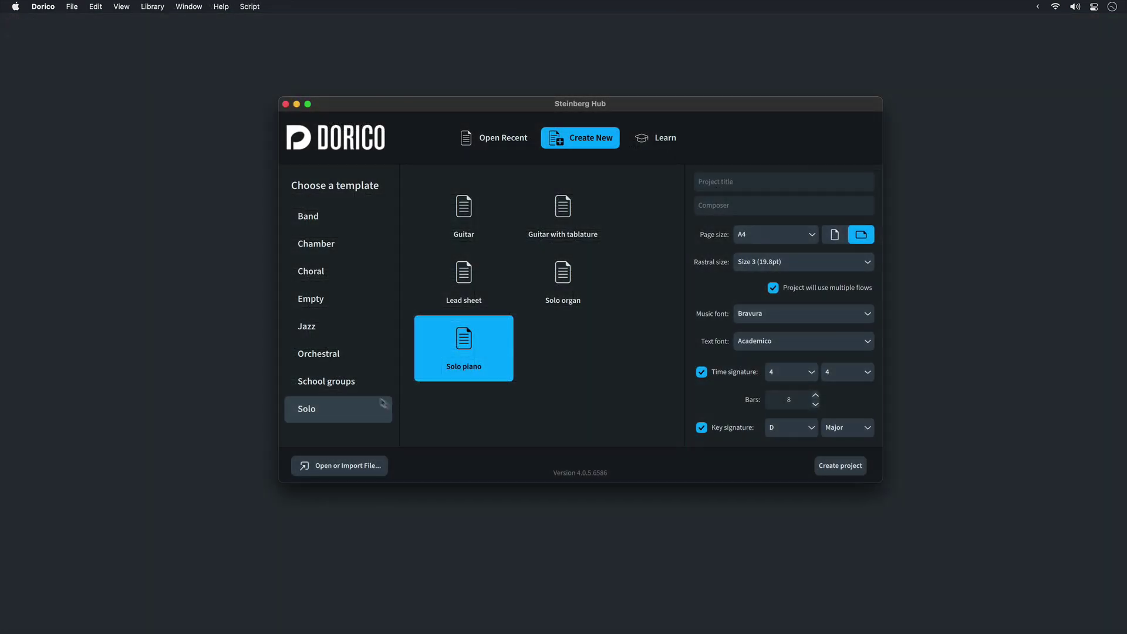
left_click(360, 390)
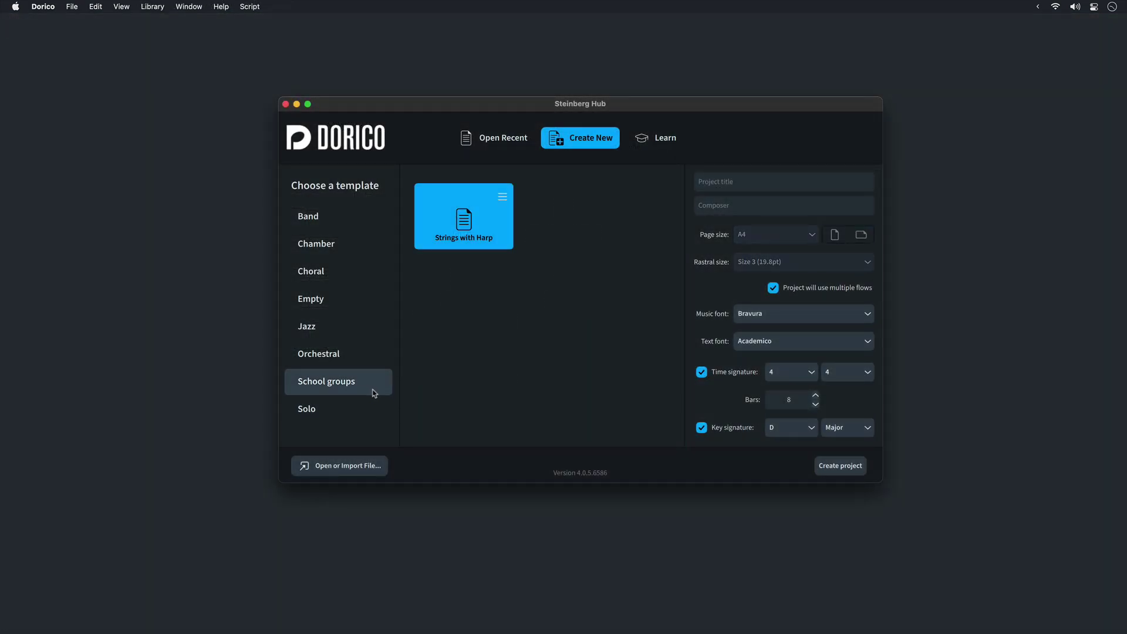
Step: Create a project from the Strings with Harp template
left_click(833, 467)
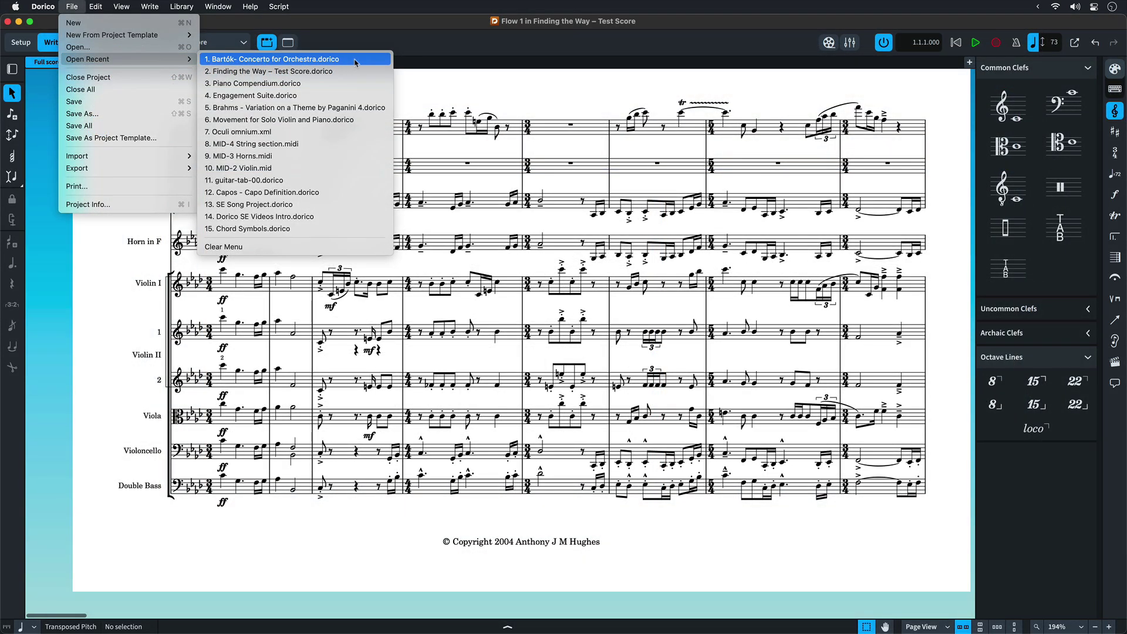
Step: Open the Bartók Concerto for Orchestra without activating playback and arrange the score windows
left_click(354, 60)
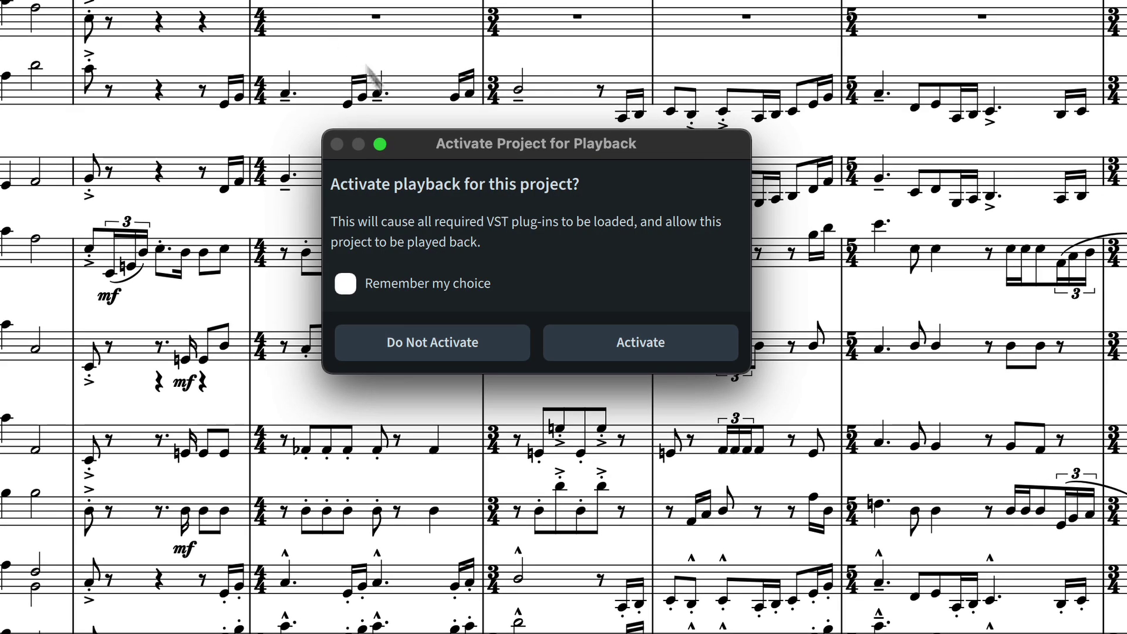
left_click(495, 349)
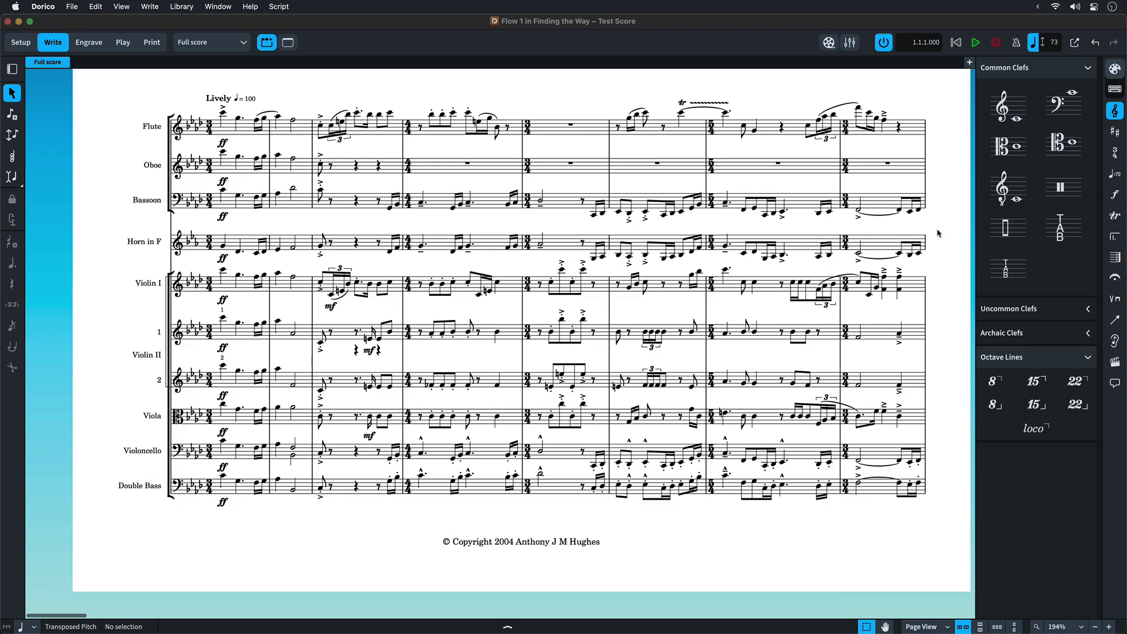
left_click(937, 234)
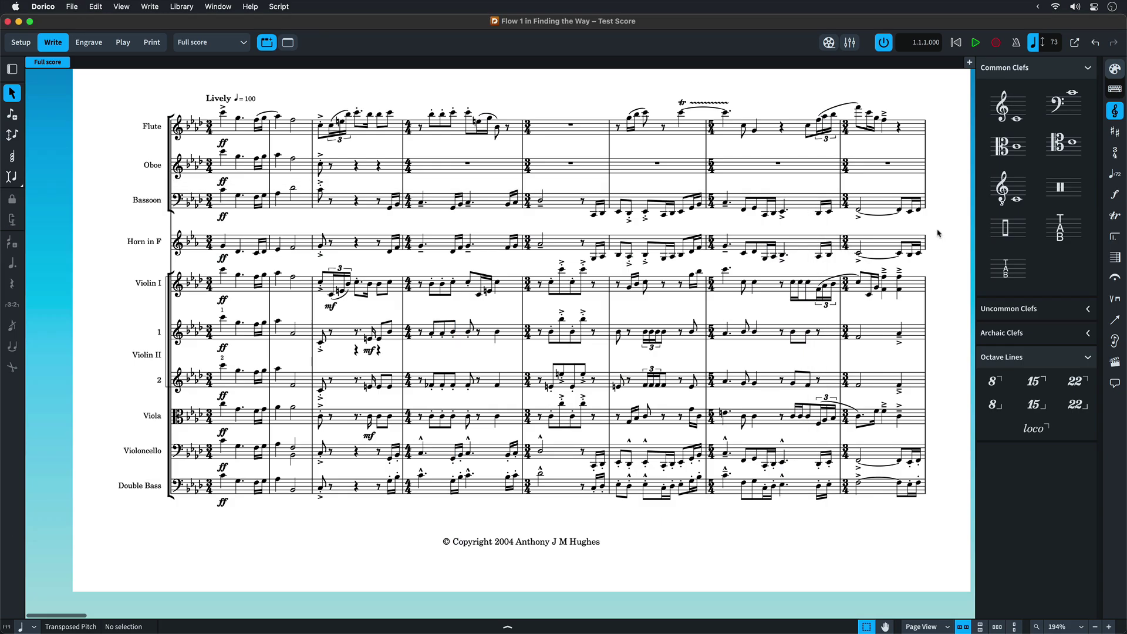
left_click(763, 196)
left_click_drag(763, 196, 821, 129)
Step: Activate playback for the Bartók project, then reactivate it for Finding the Way
left_click(644, 150)
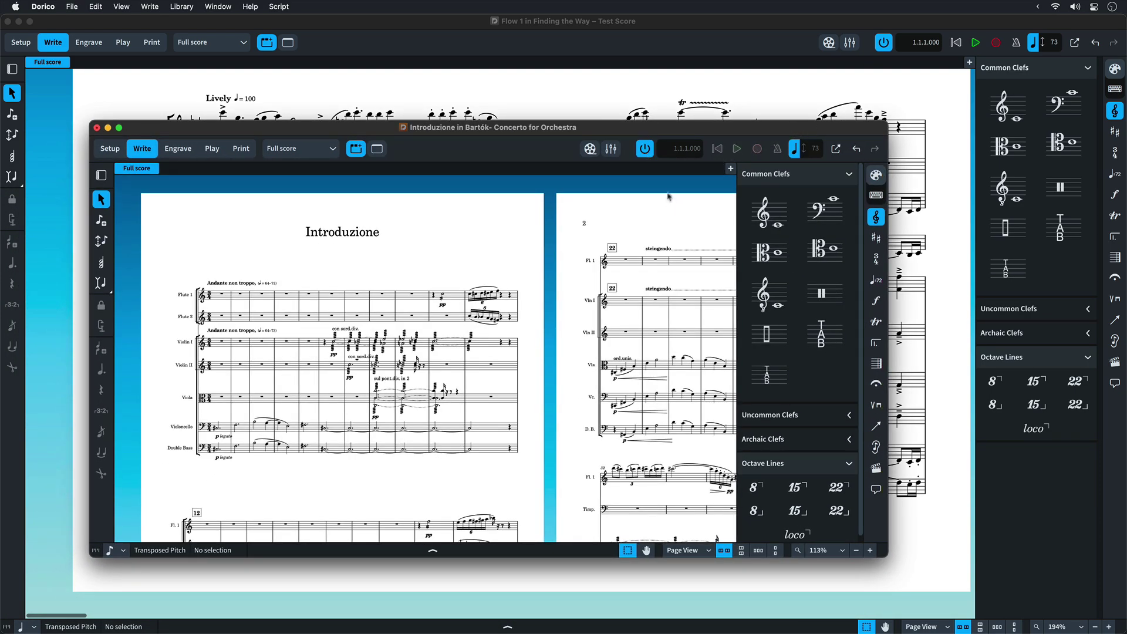
left_click(769, 51)
left_click(884, 46)
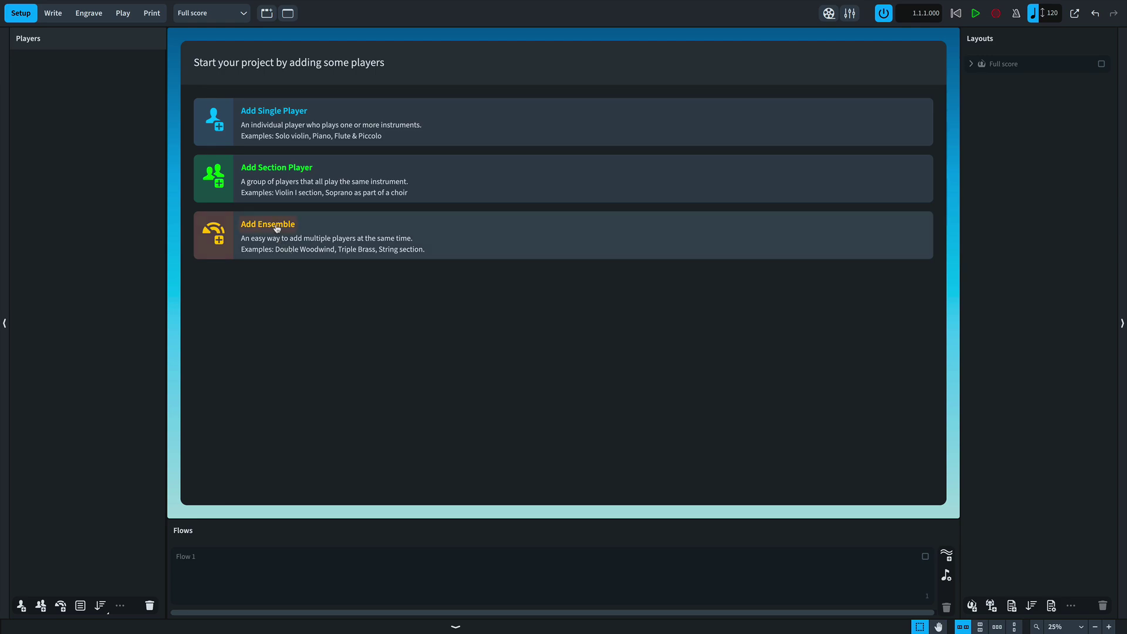
Step: Add flute, oboe, clarinet, bassoon, 4 horns and 2 trumpets by typing 'flute, ob, cl, bsn, 4 hn' and '2 tpt'
left_click(277, 228)
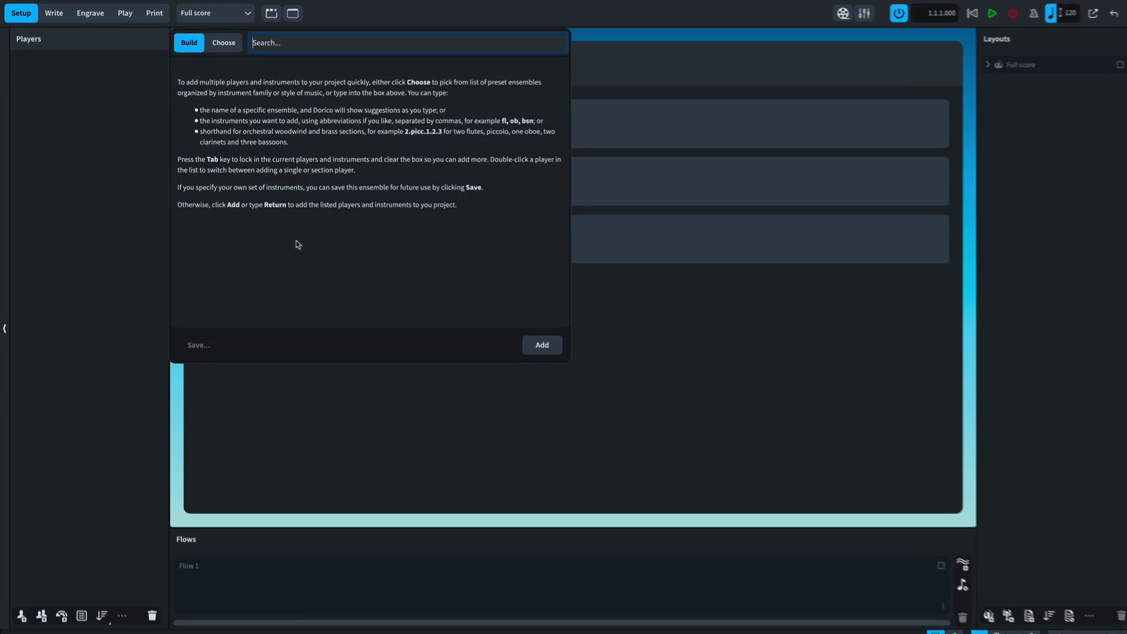
type("flute, ")
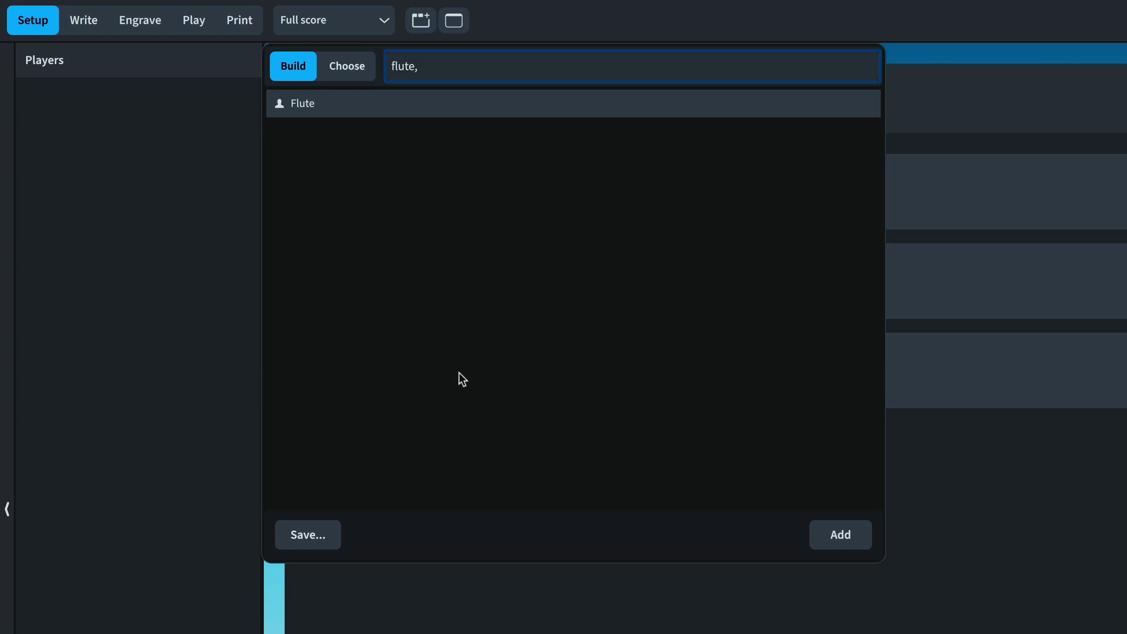
type("ob, ")
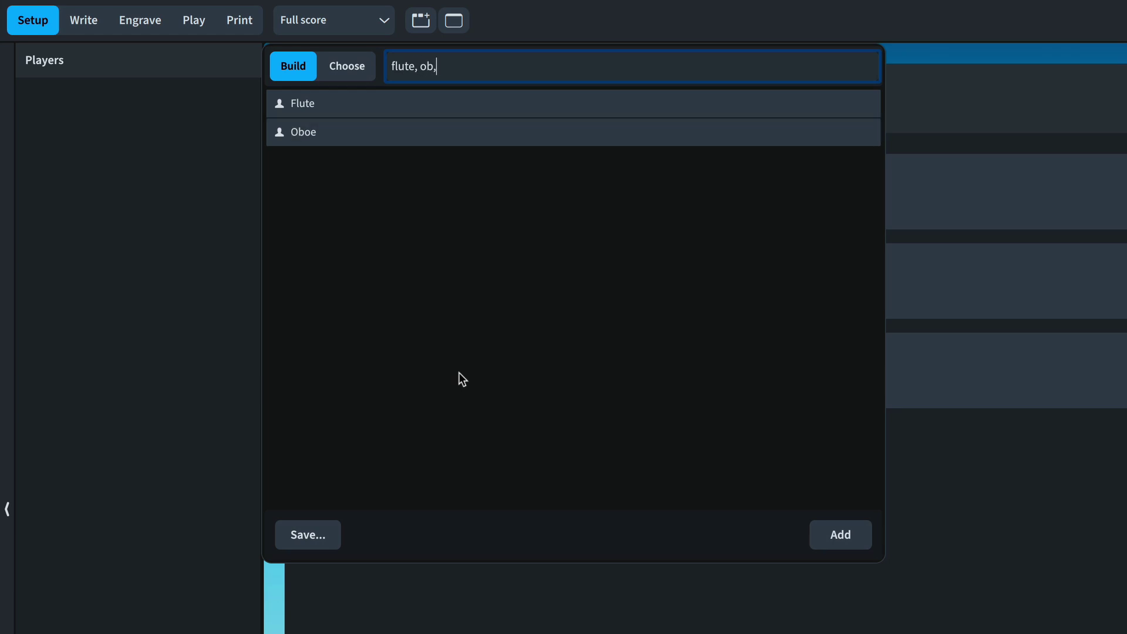
type("cl")
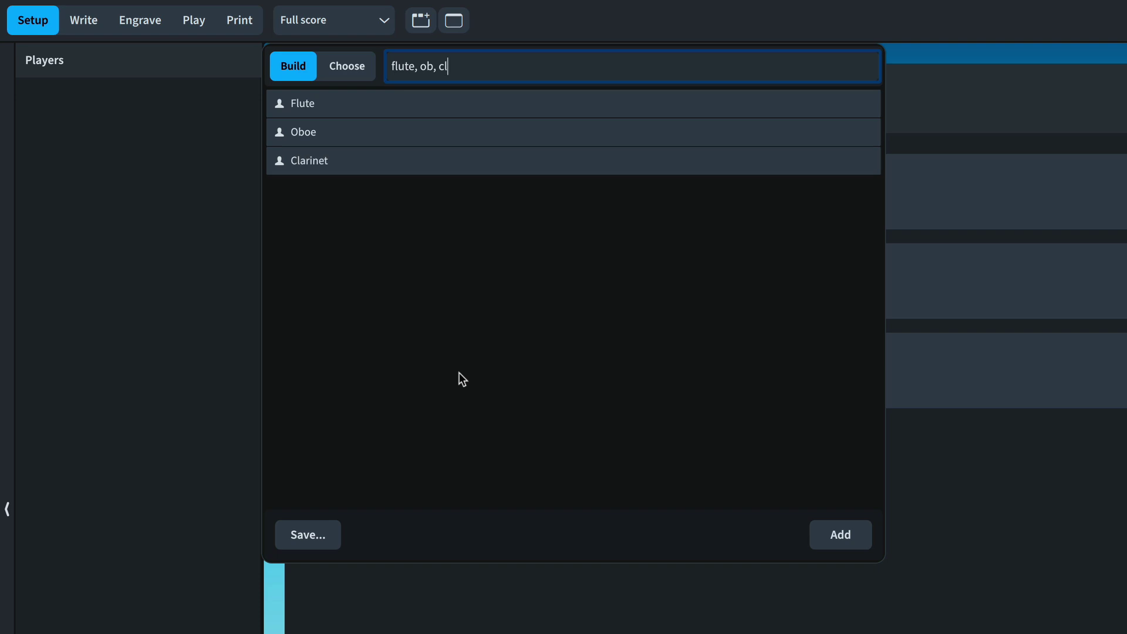
type(", bsn, ")
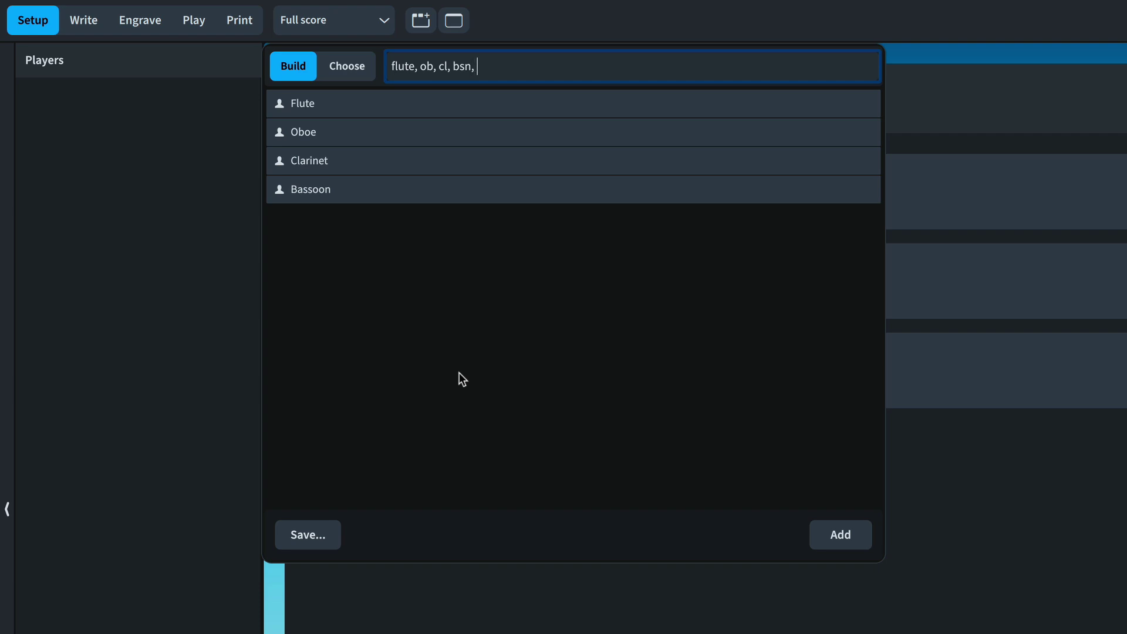
type("4 hn")
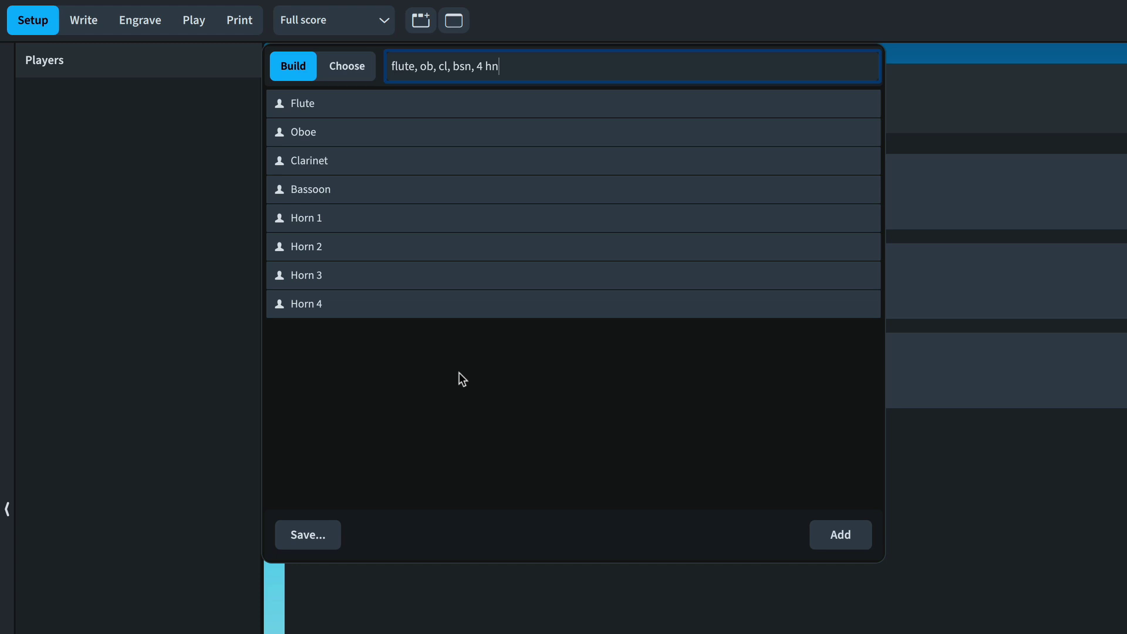
key("Tab")
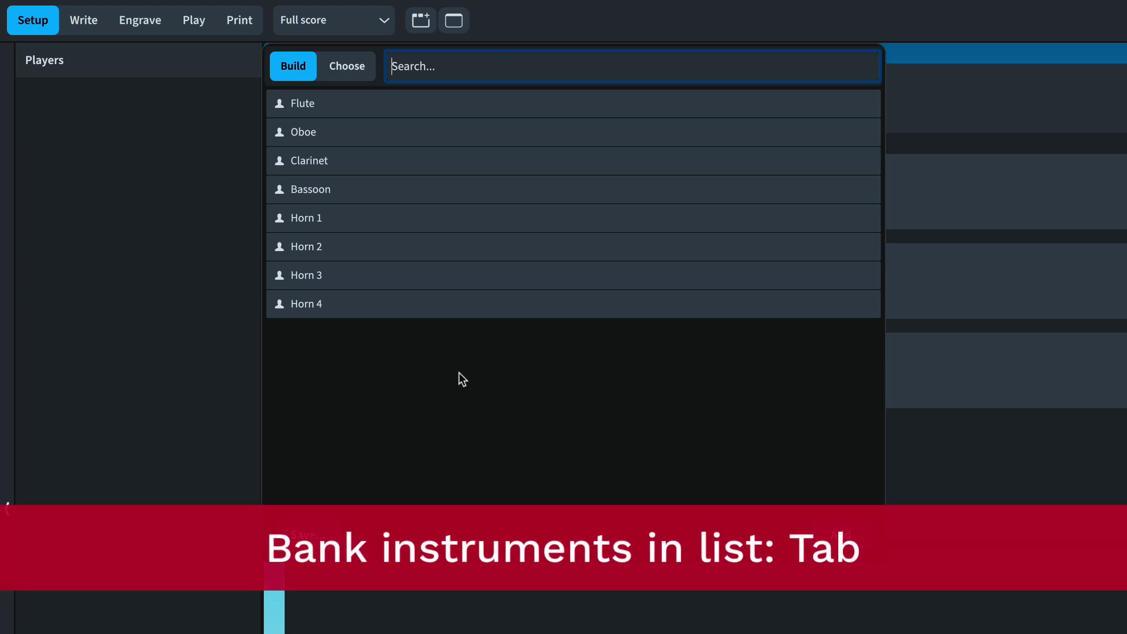
type("2 tpt")
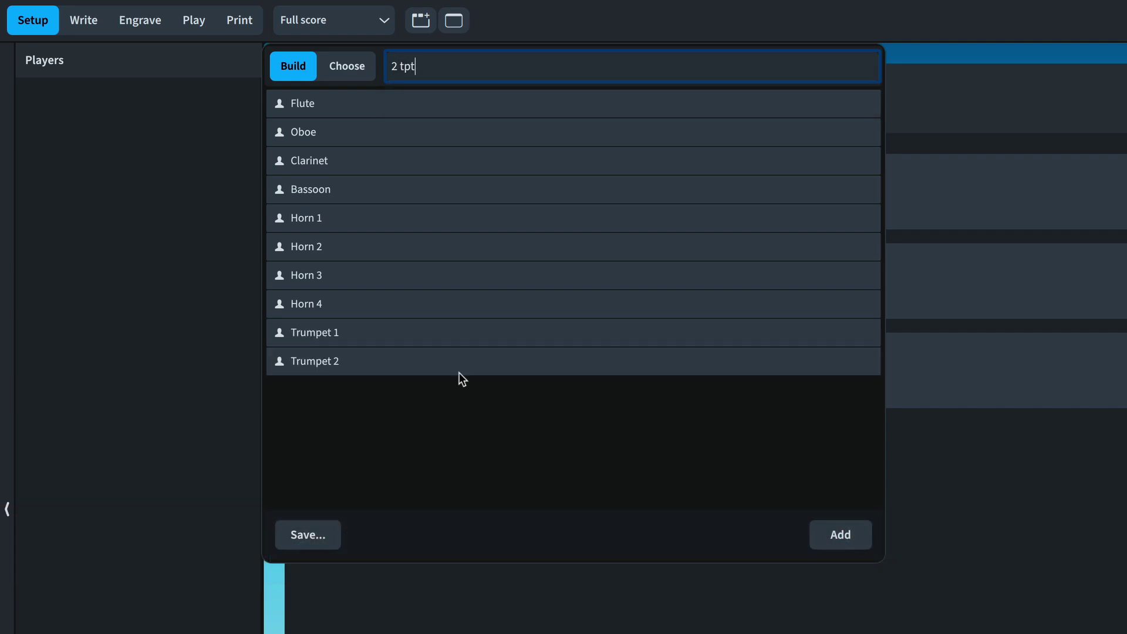
left_click(855, 533)
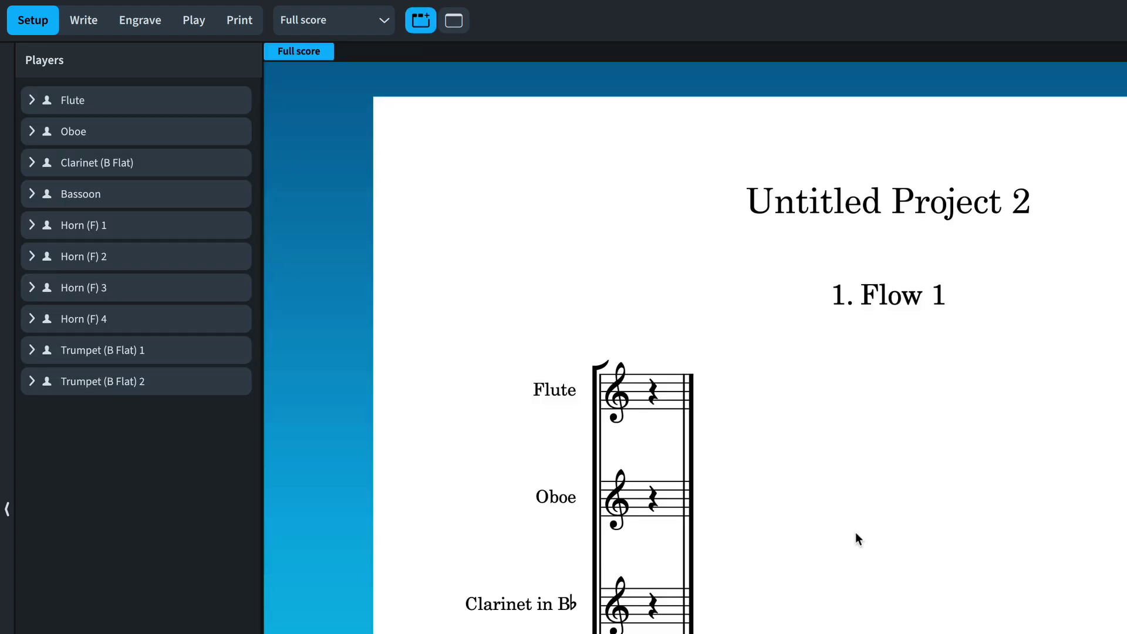
Step: Browse the preset brass and woodwind ensemble categories
key("ctrl+z")
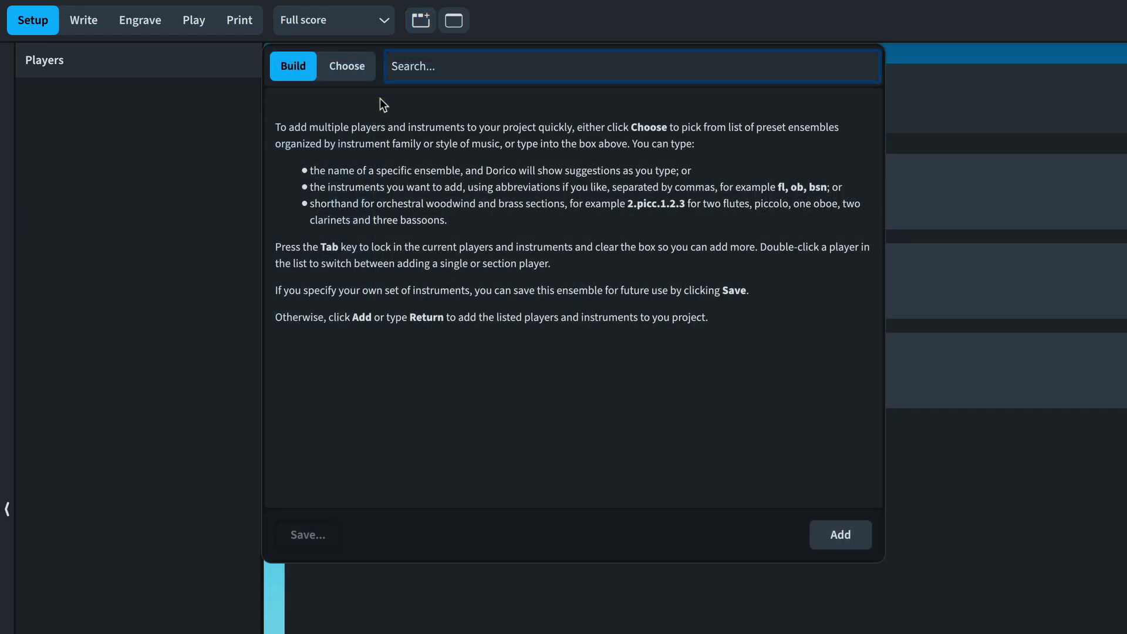
left_click(362, 73)
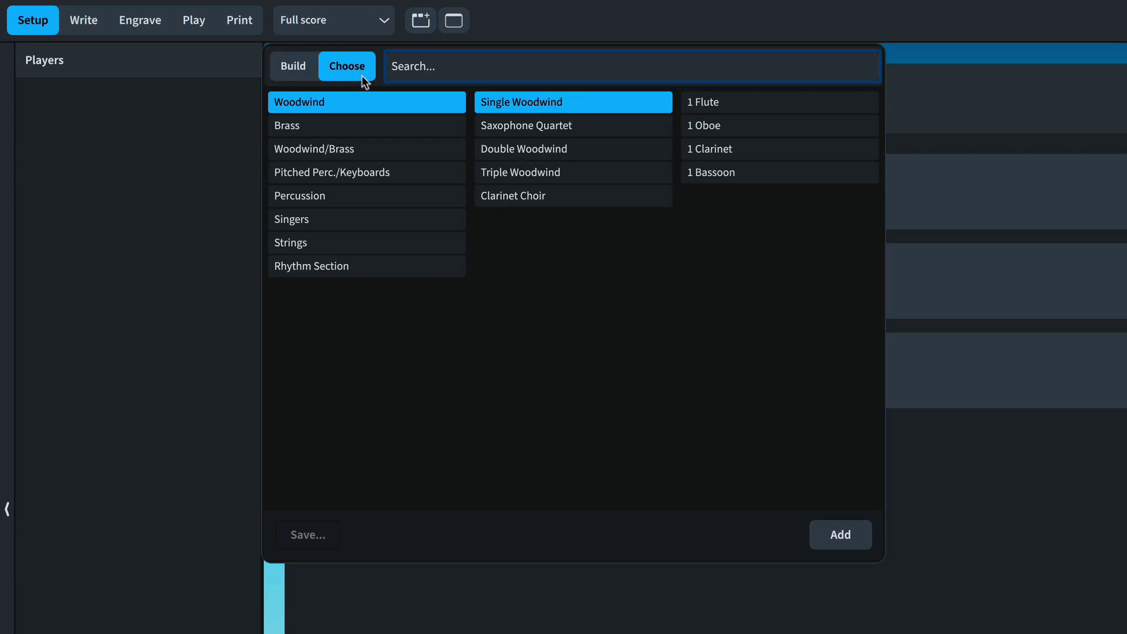
left_click(435, 133)
left_click(436, 110)
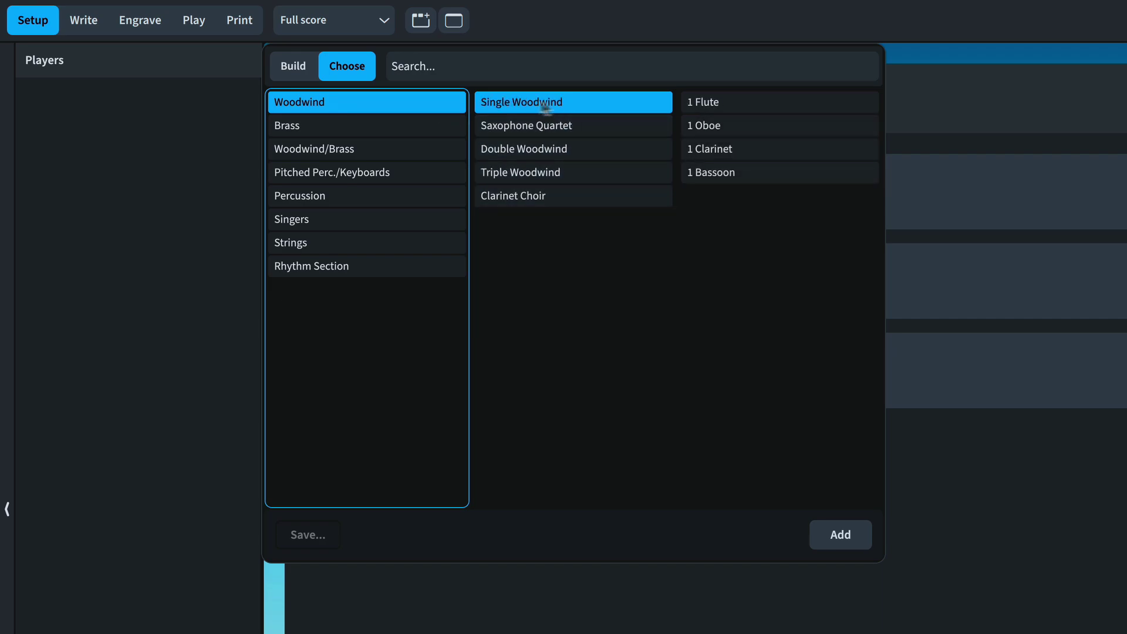
left_click(296, 68)
Step: Add the Single Woodwind, Brass: 4230 and String Section ensembles
left_click(426, 68)
type("wind")
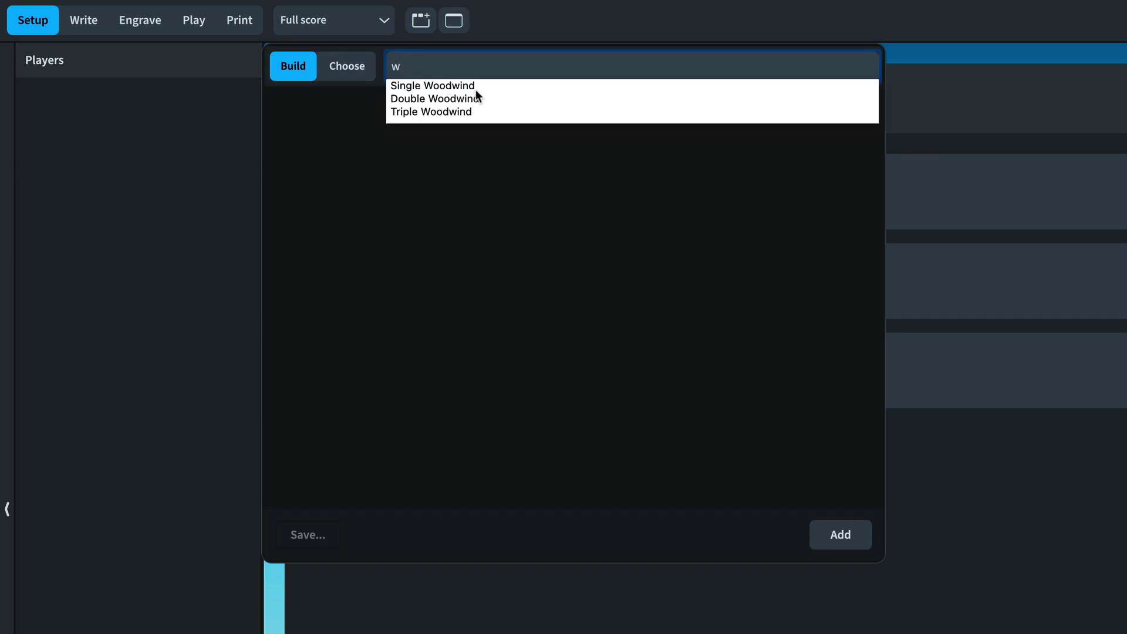
key("Return")
key("Tab")
type("r")
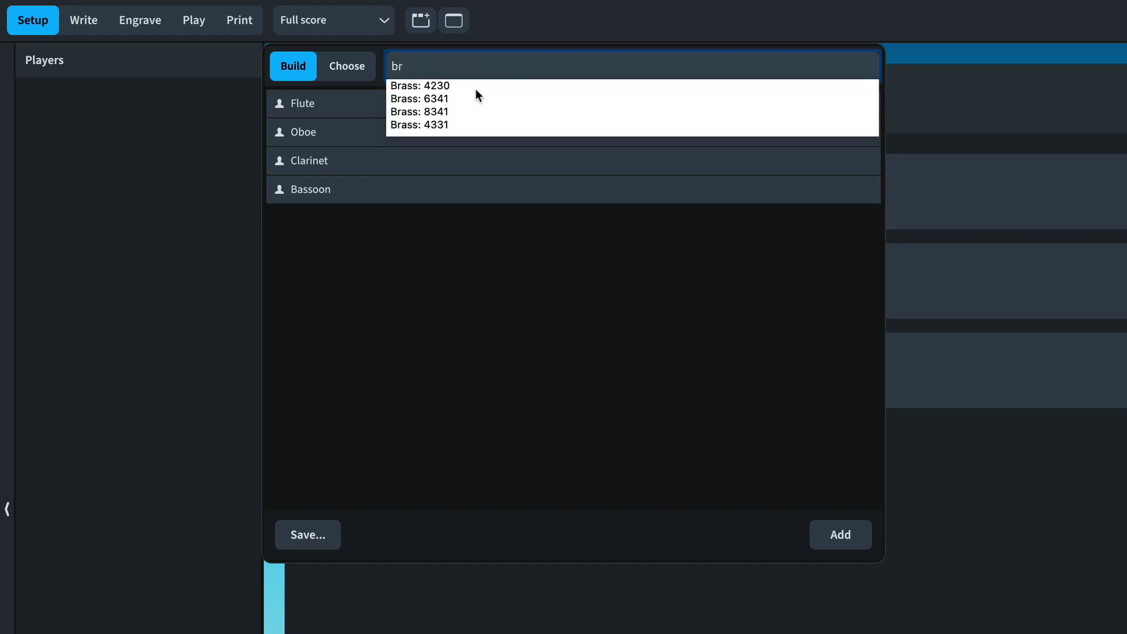
key("Return")
type("str")
key("Return")
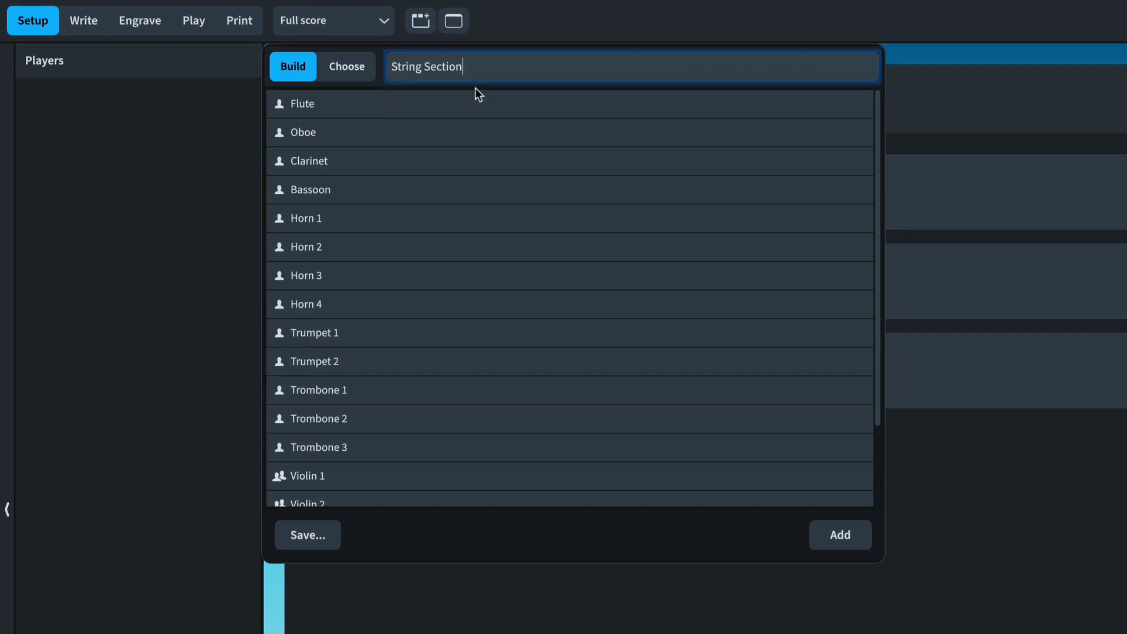
left_click(857, 537)
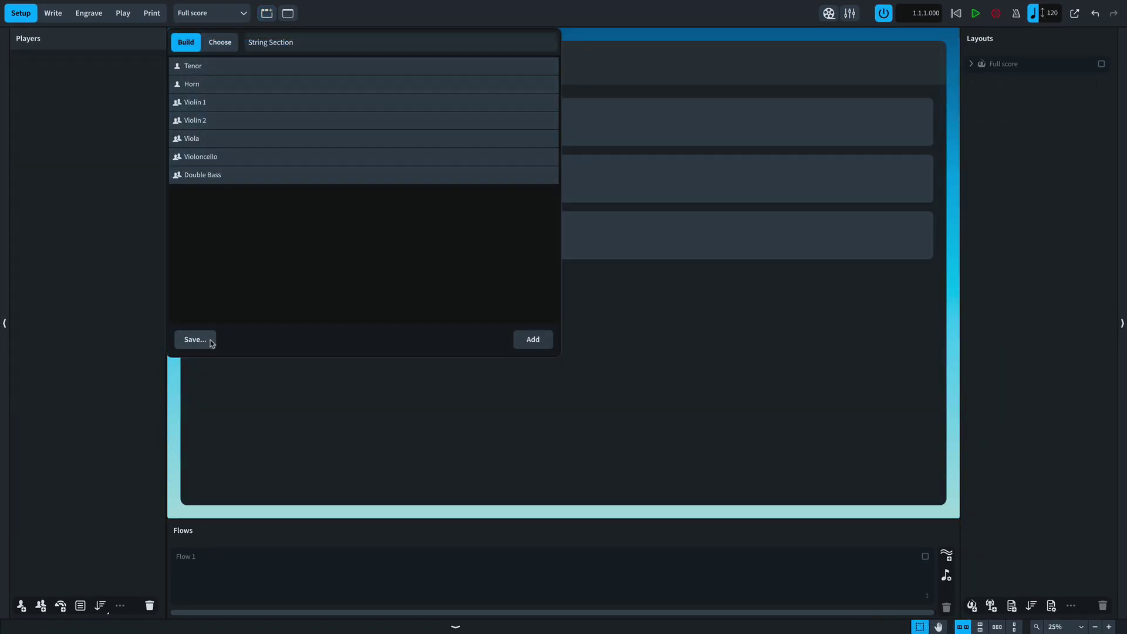
Step: Save the players as custom ensemble 'Tenor/Horn/Strings' in category 'Britten'
left_click(209, 338)
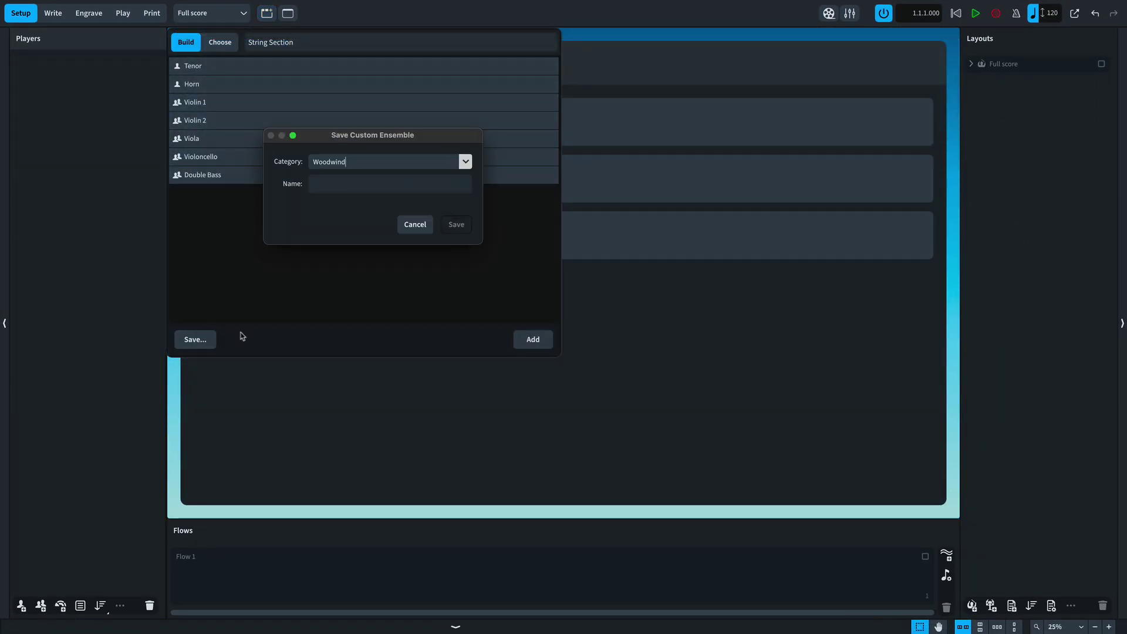
left_click(465, 162)
left_click(465, 161)
double_click(341, 161)
type("Britten")
left_click(379, 183)
type("Tenor/Horn/Strings")
left_click(455, 221)
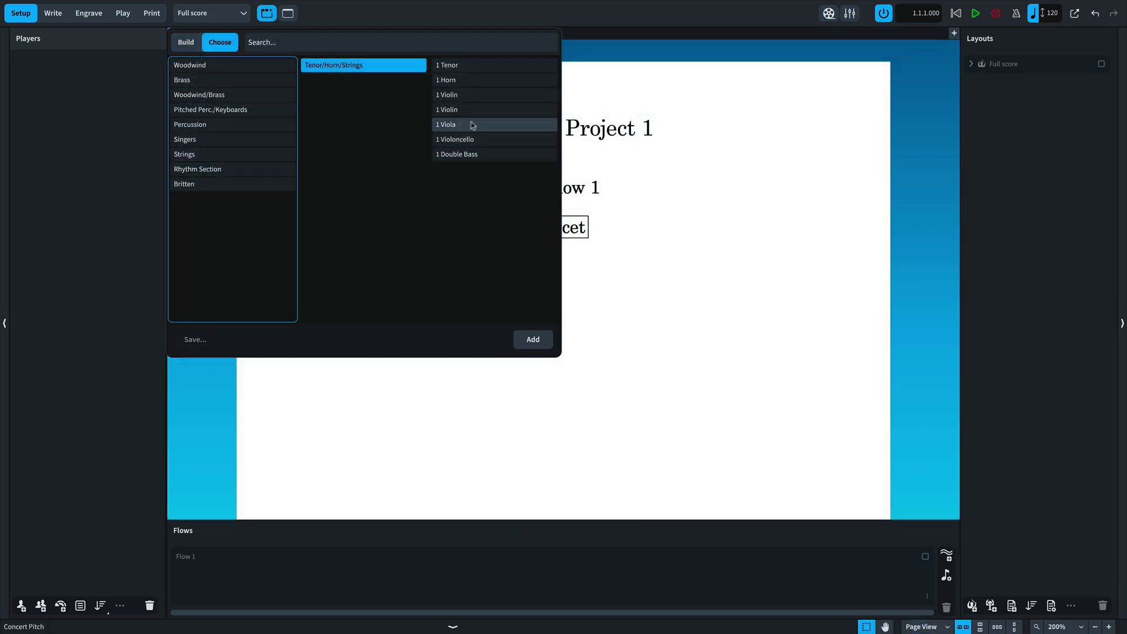
Step: Find the Tenor/Horn/Strings ensemble by typing 'Tenor' and add it to the project
left_click(186, 42)
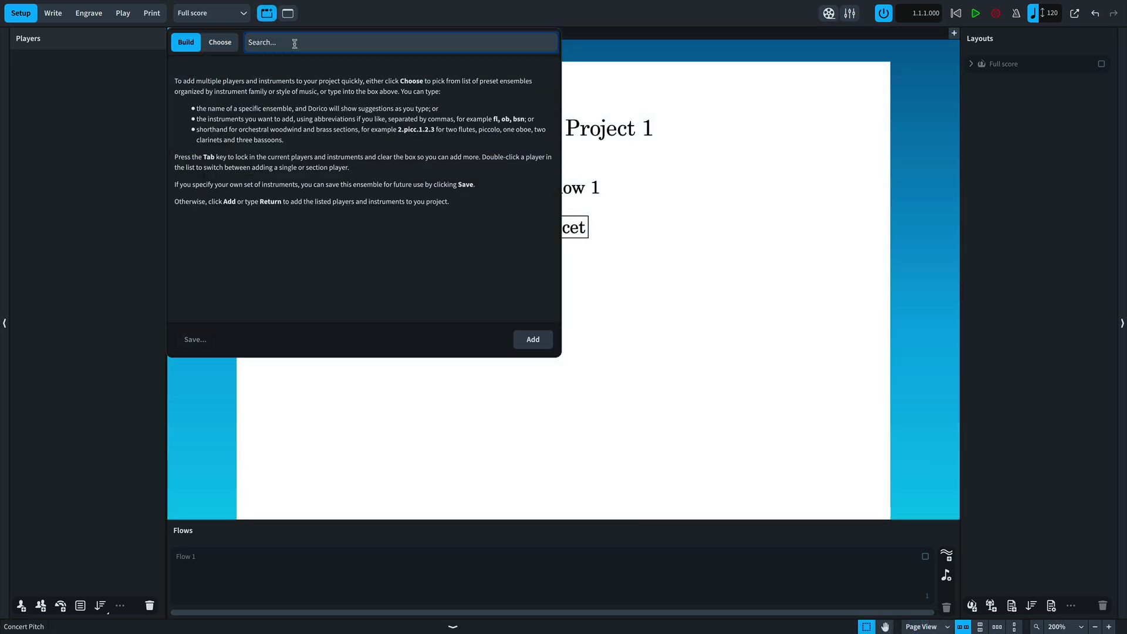
type("Tenor")
left_click(305, 54)
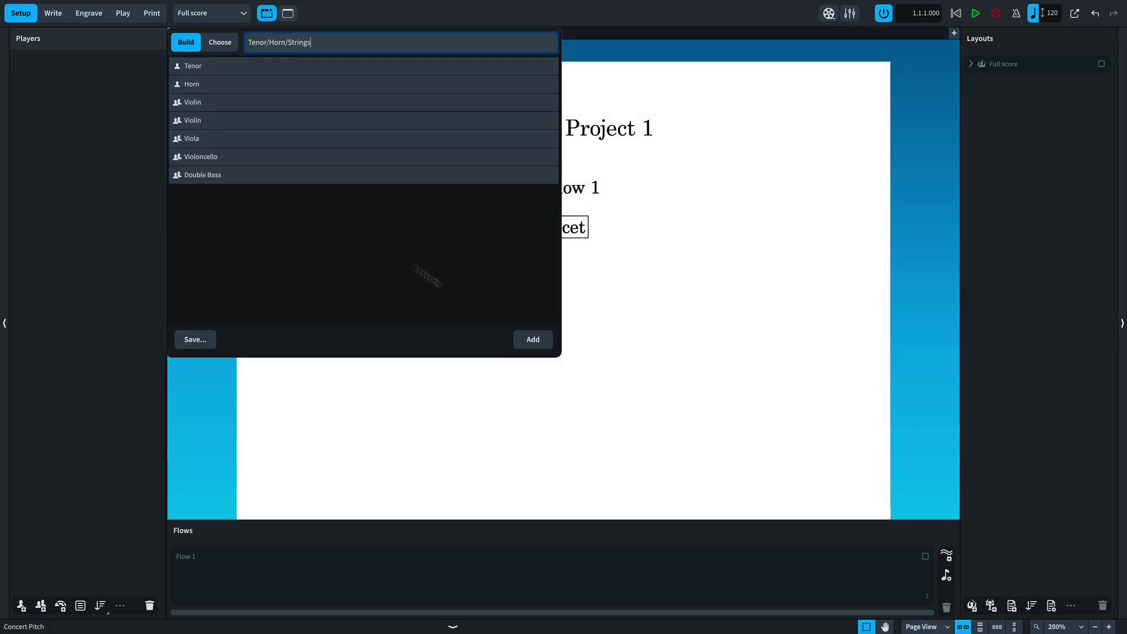
left_click(534, 340)
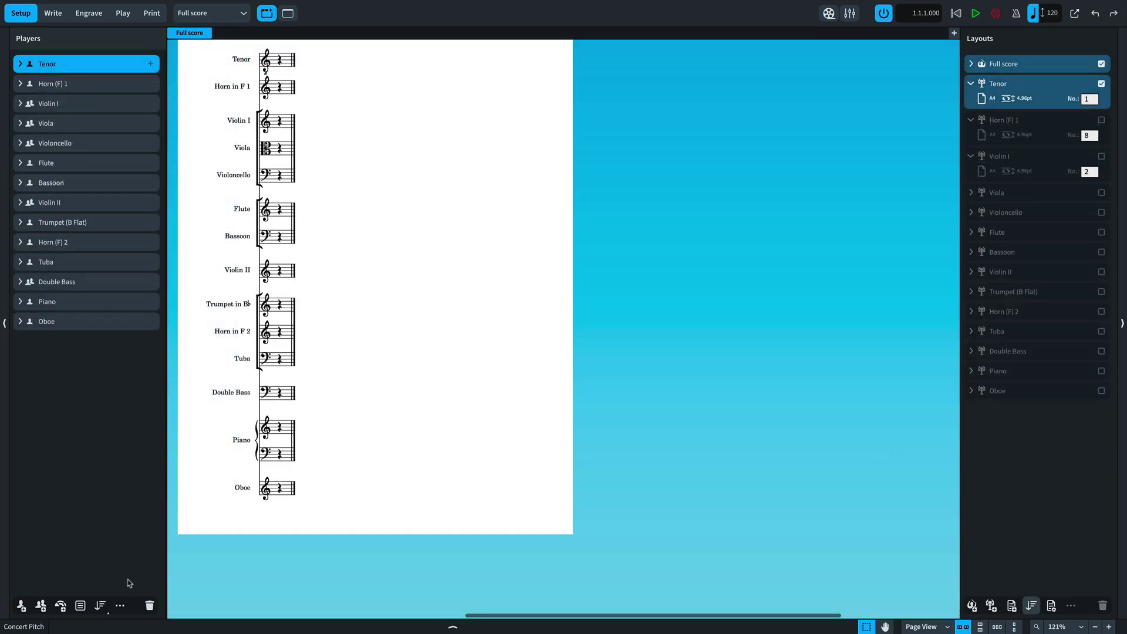
Step: Sort players orchestrally, then add single Bassoon, Clarinet, Oboe and Flute players
left_click(101, 606)
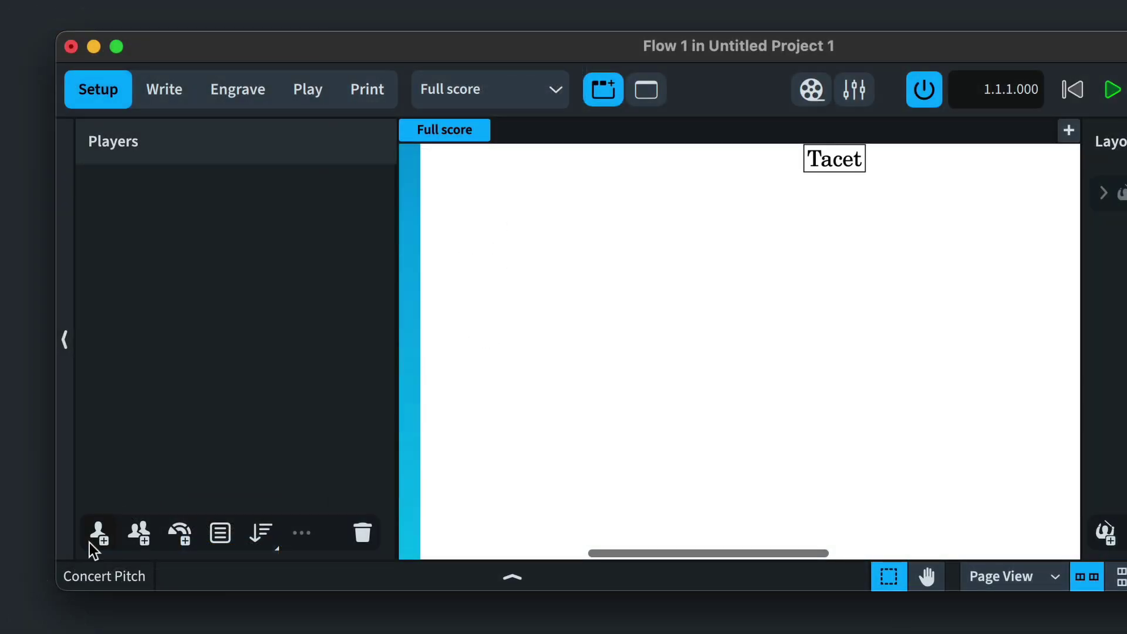
left_click(91, 543)
type("bassoon")
key("Return")
left_click(103, 536)
type("clarinet")
key("Return")
left_click(104, 536)
type("oboe")
key("Return")
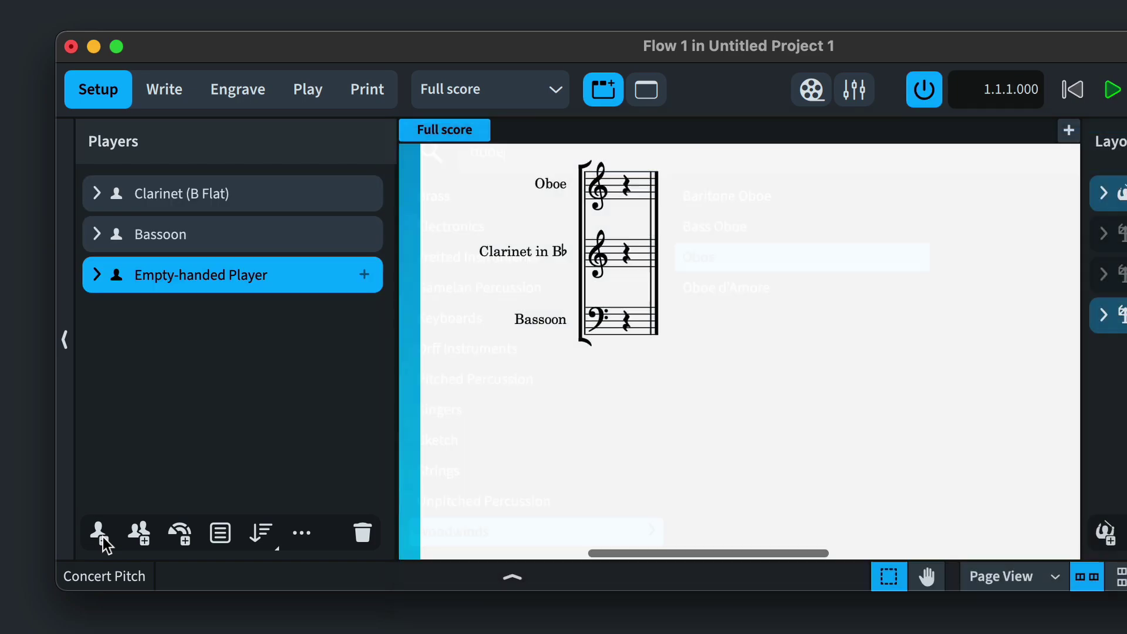
left_click(103, 537)
type("flute")
key("Return")
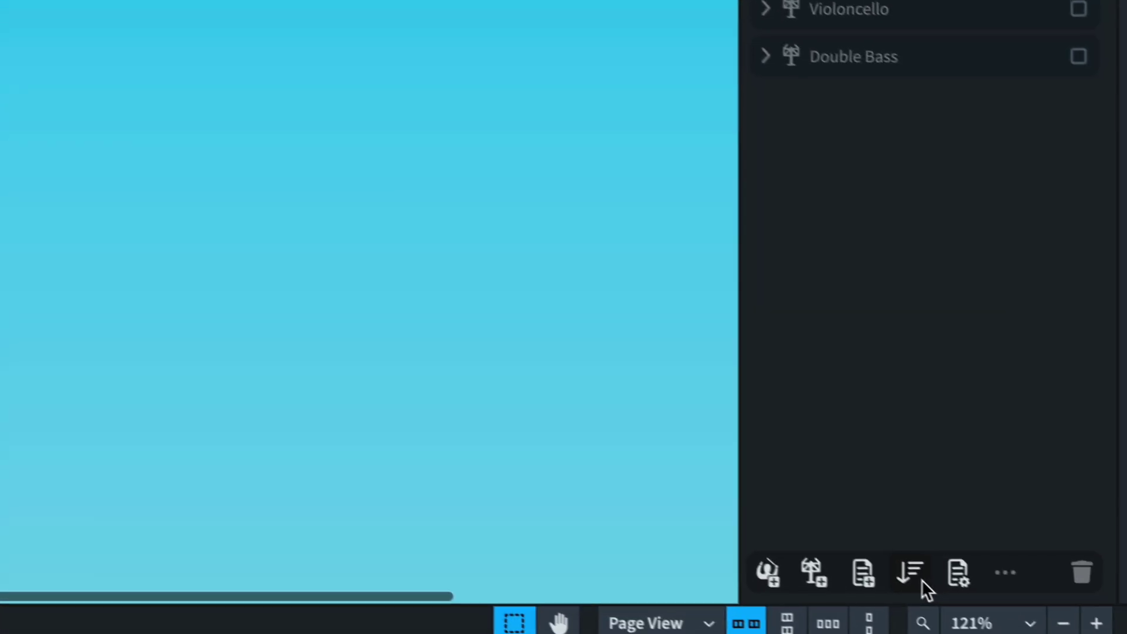
Step: Sort the layouts by layout number, then into instrument score order
left_click(922, 579)
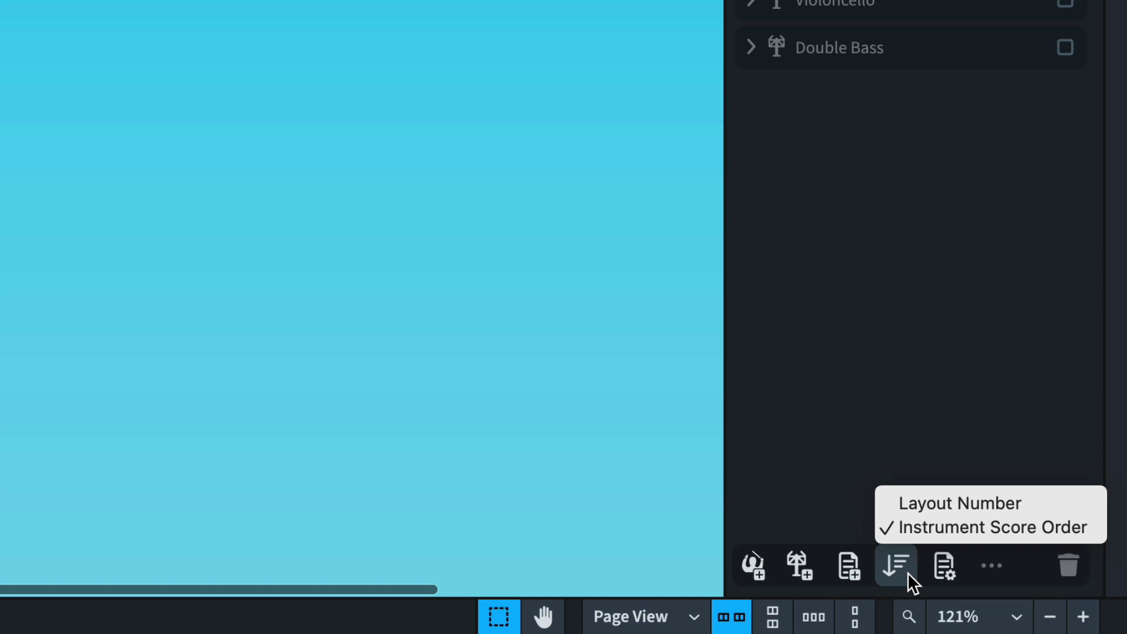
left_click(1007, 499)
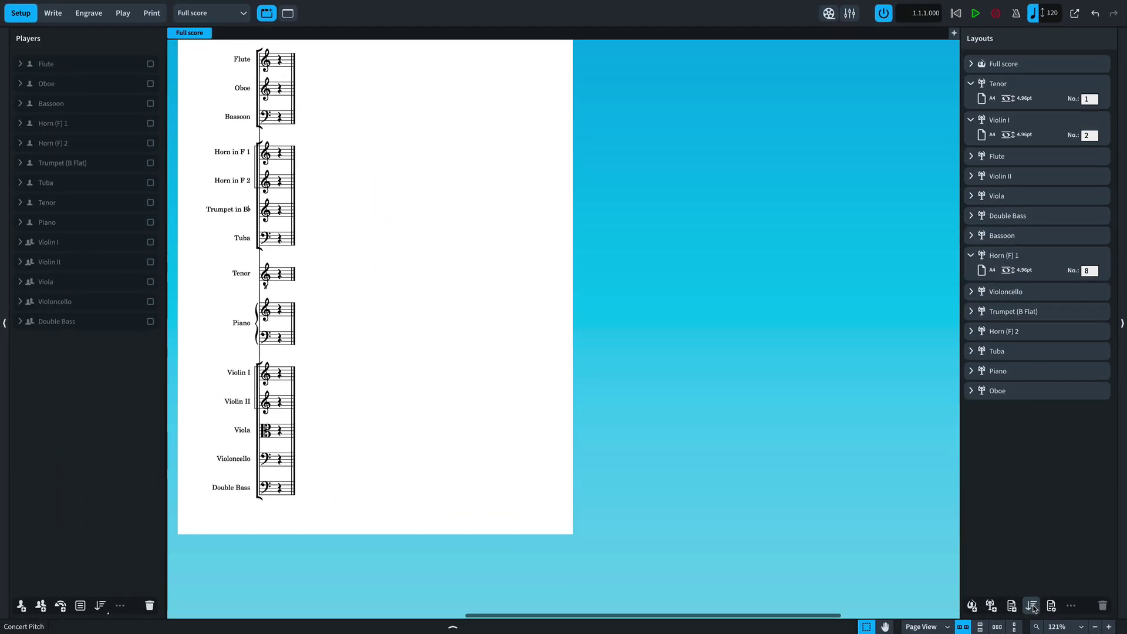
left_click(1033, 609)
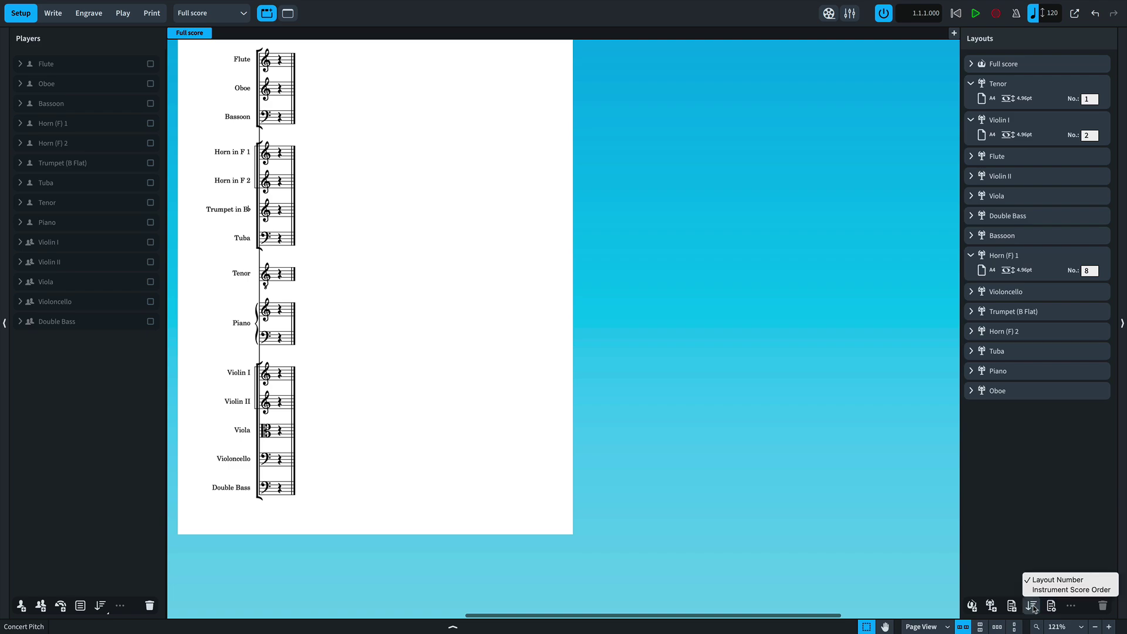
left_click(1053, 591)
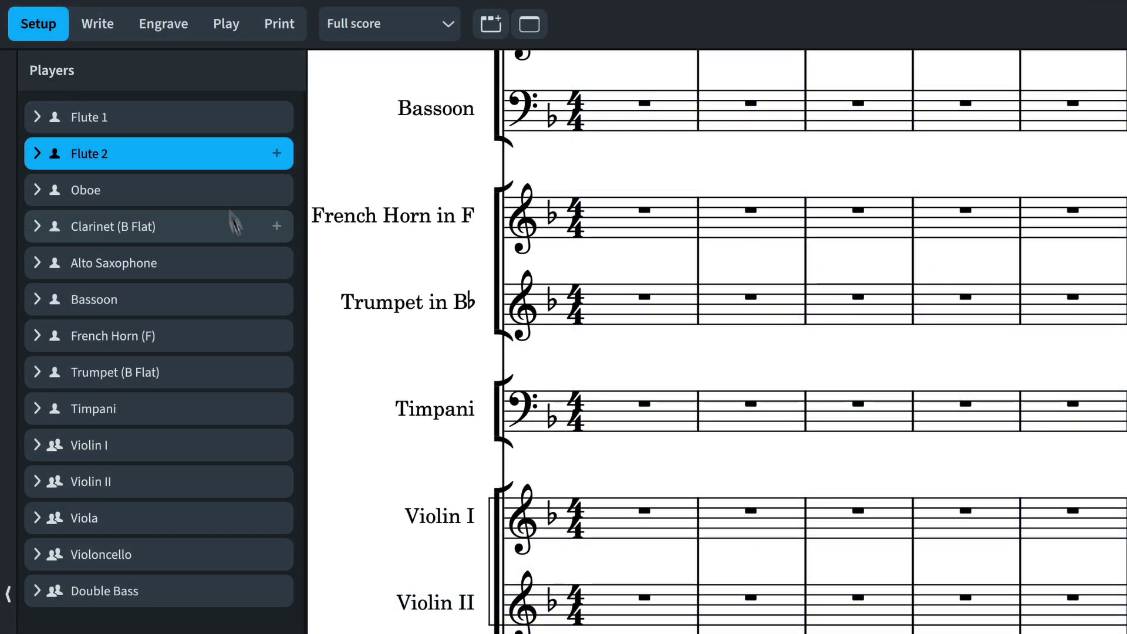
Step: Make Flute 1 and Alto Saxophone soloists, and tick Soloist in the full score's Layout Options
left_click(199, 121)
right_click(199, 121)
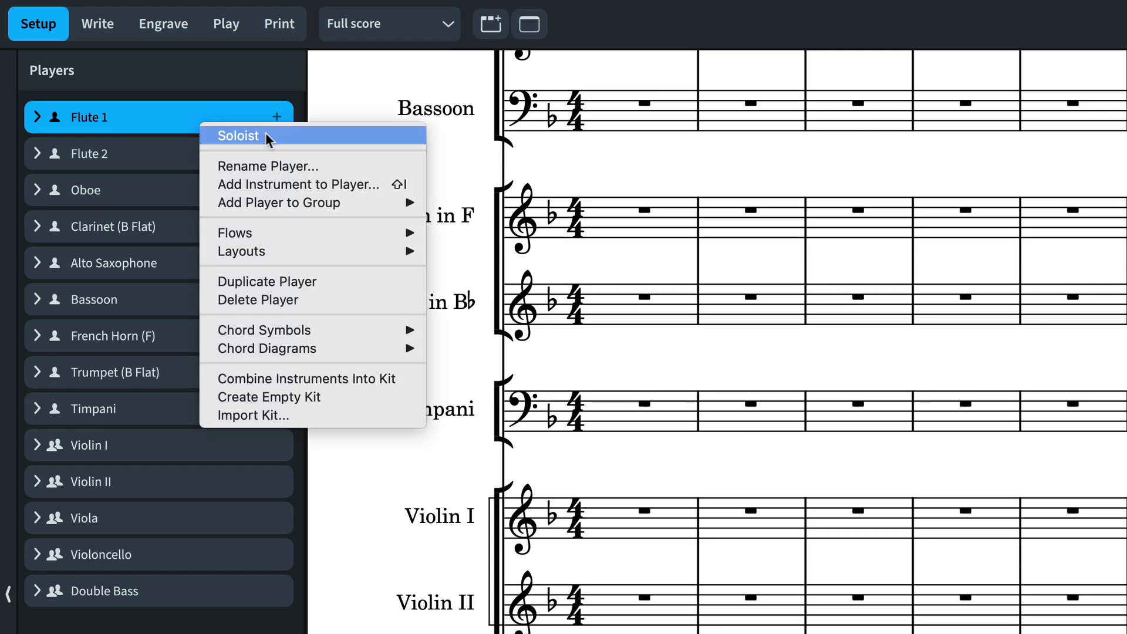
left_click(285, 136)
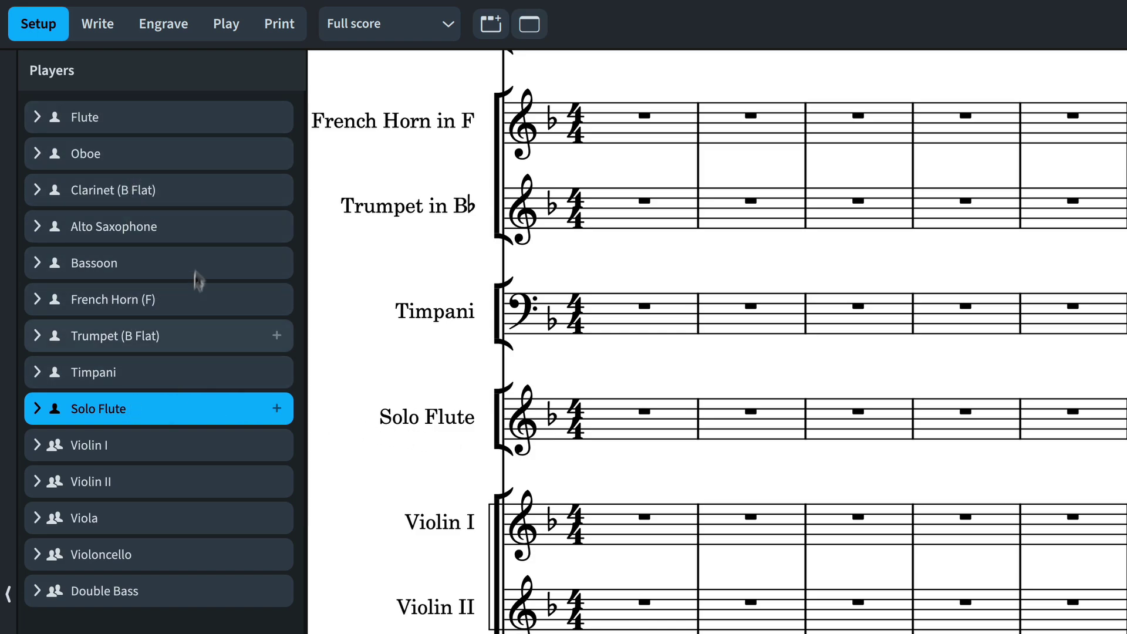
left_click(200, 219)
right_click(199, 219)
left_click(277, 232)
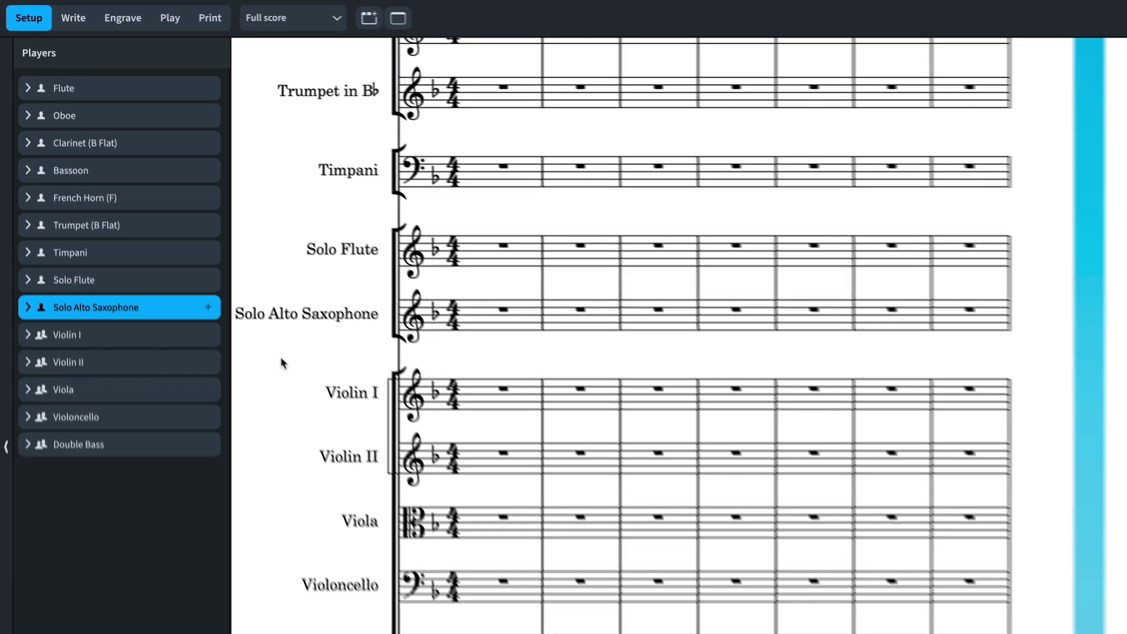
key("super+shift+l")
left_click(467, 394)
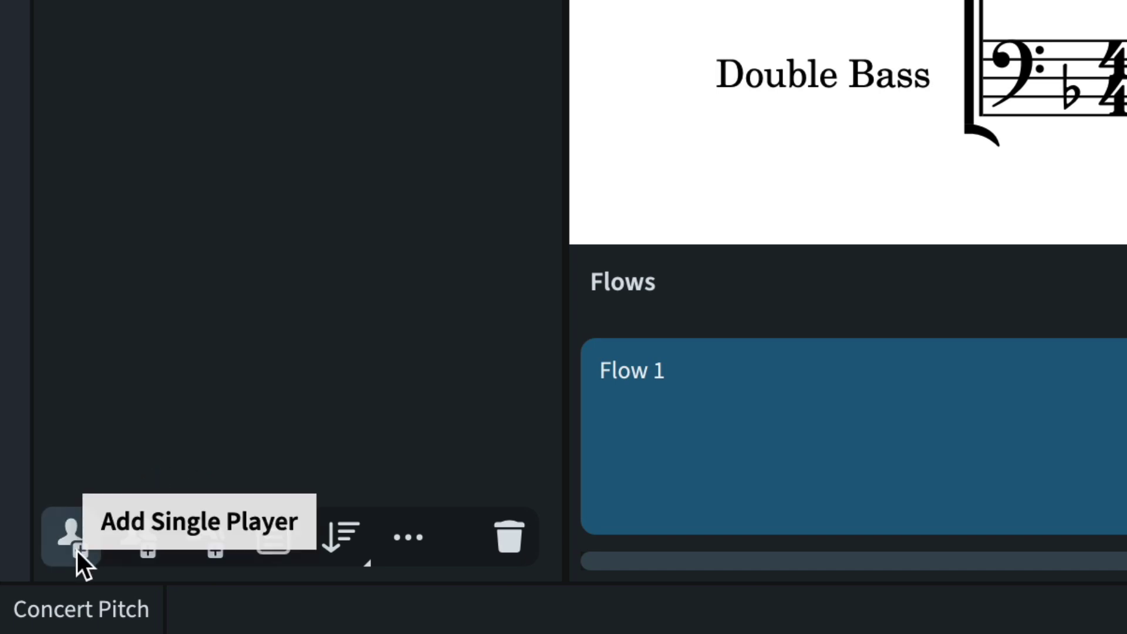
Step: Add an empty-handed player after browsing the Treble staff, Grand staff, Brass, Percussion and Strings sketch kits
left_click(143, 548)
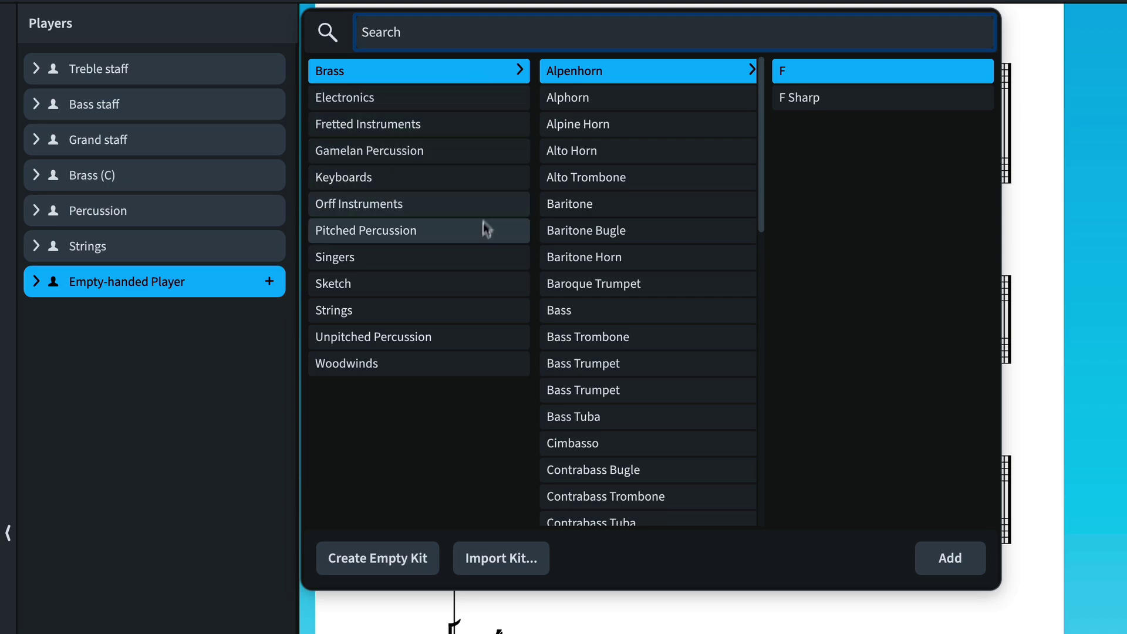
left_click(473, 287)
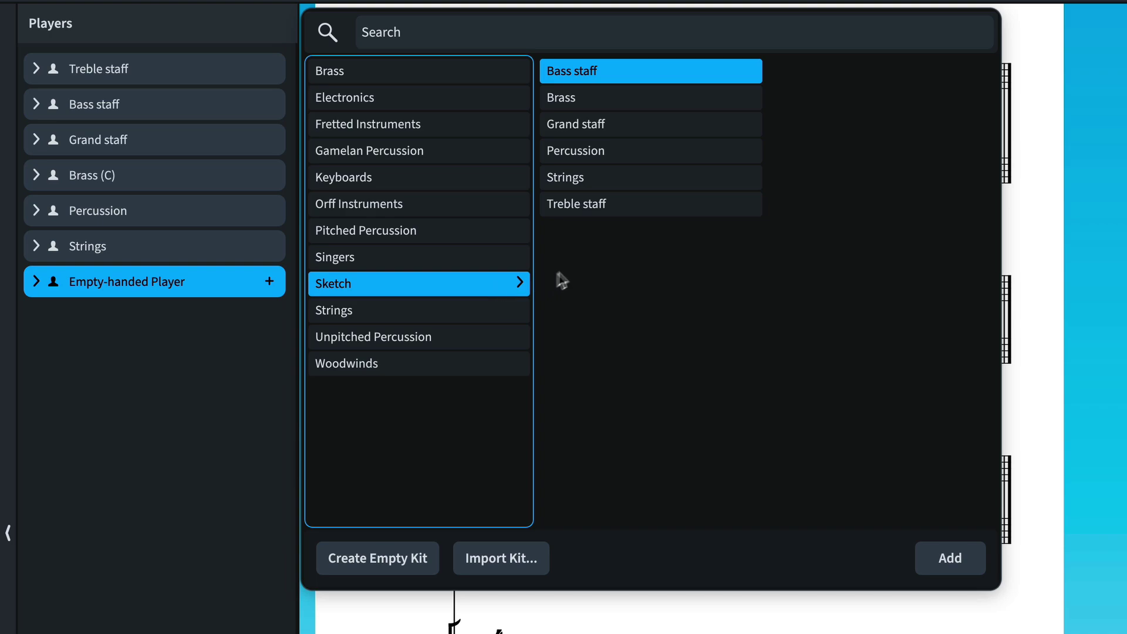
left_click(632, 204)
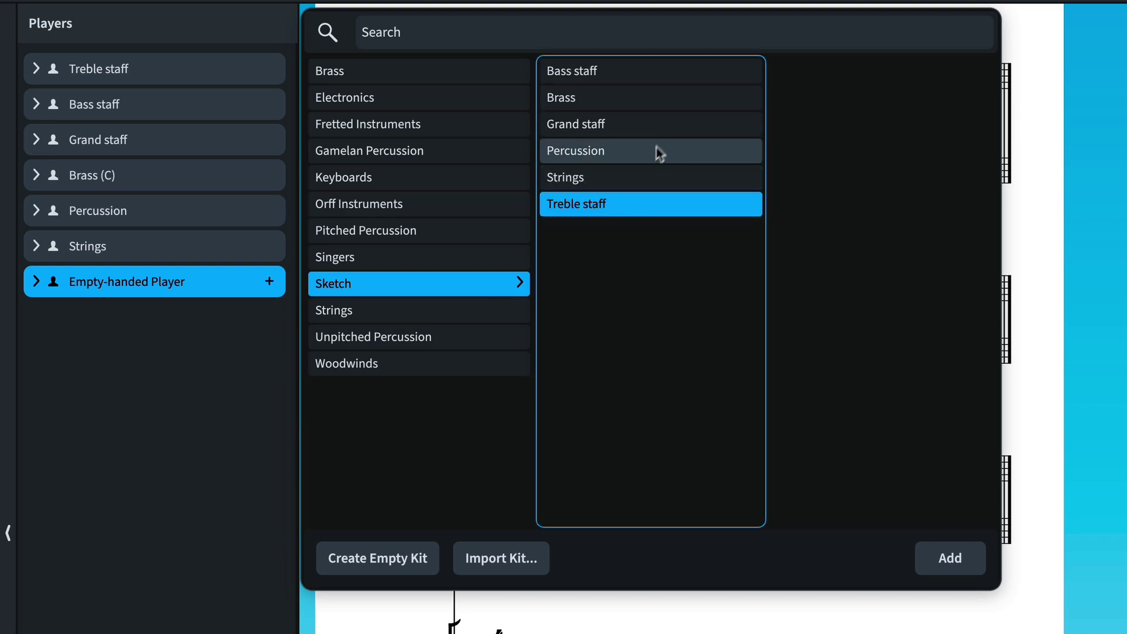
left_click(666, 129)
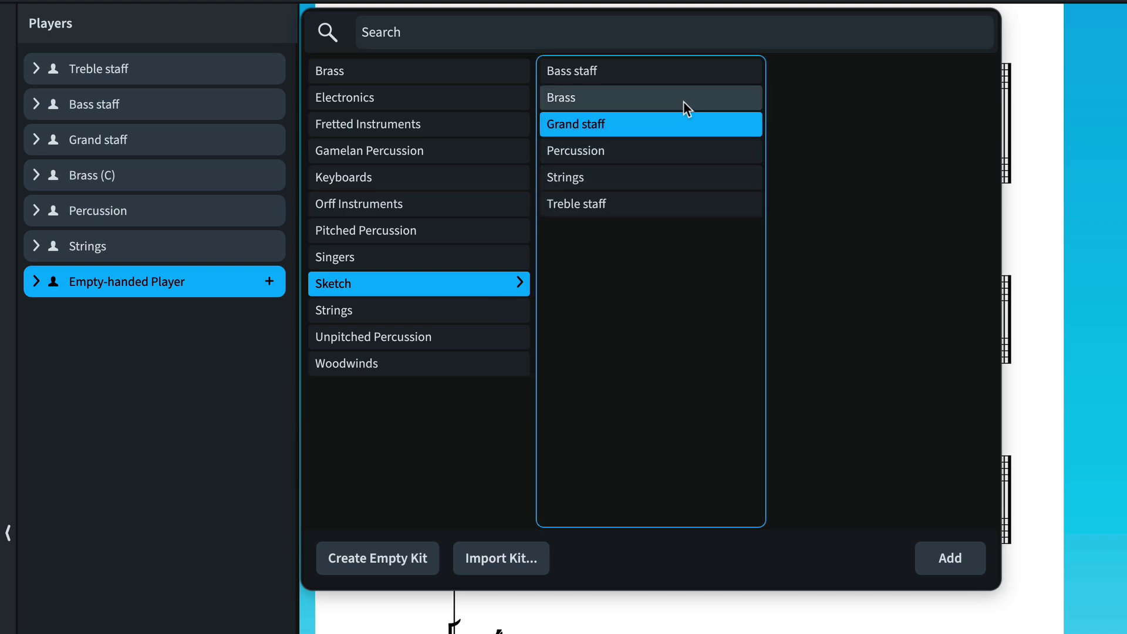
left_click(684, 106)
left_click(661, 144)
left_click(642, 178)
key("Escape")
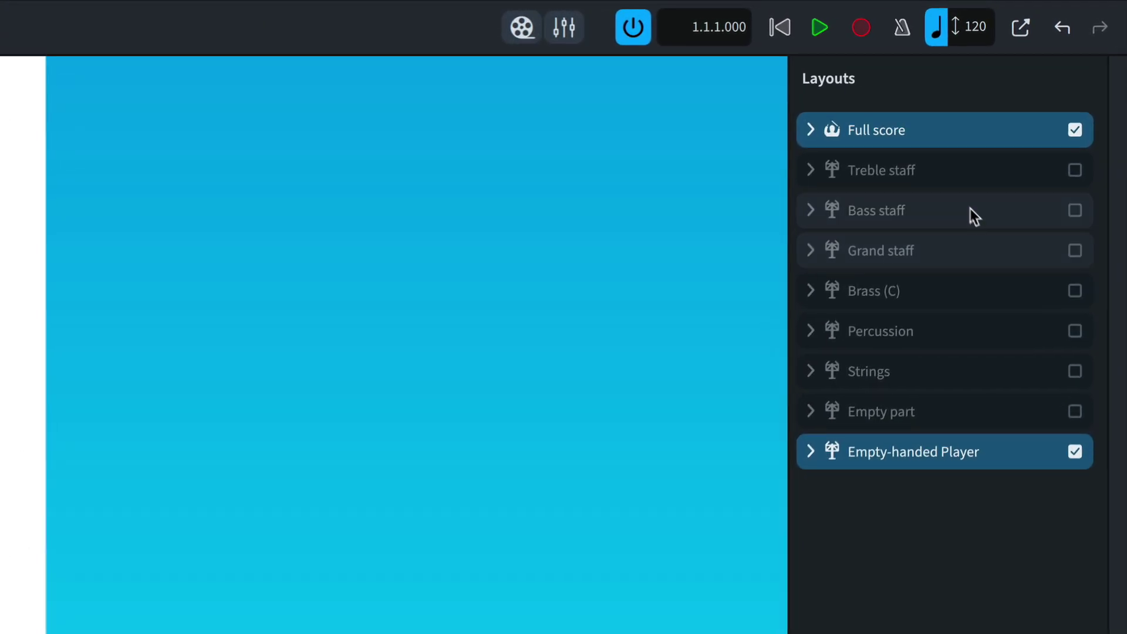
Step: Duplicate the Treble staff layout and select the new copy at the bottom of the layouts list
left_click(964, 176)
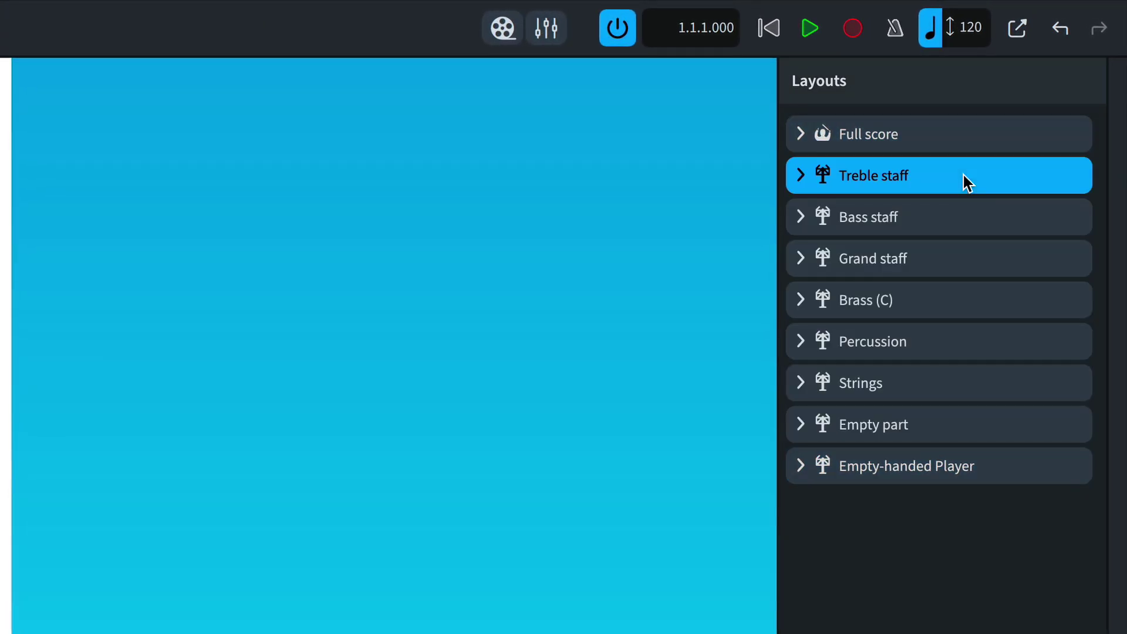
right_click(963, 176)
left_click(982, 383)
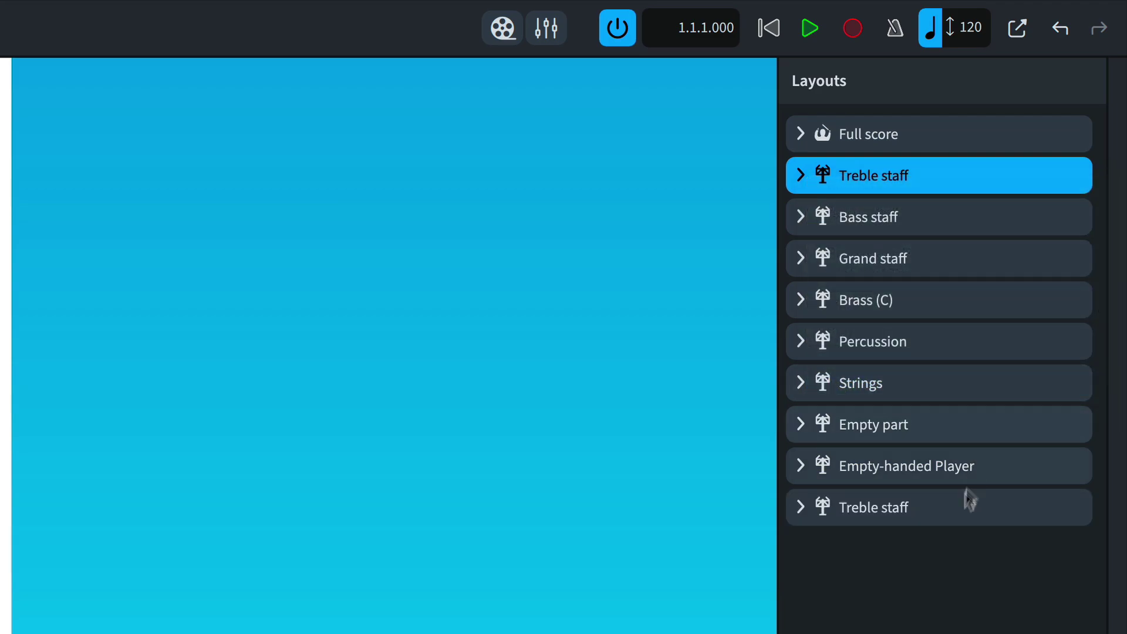
left_click(960, 511)
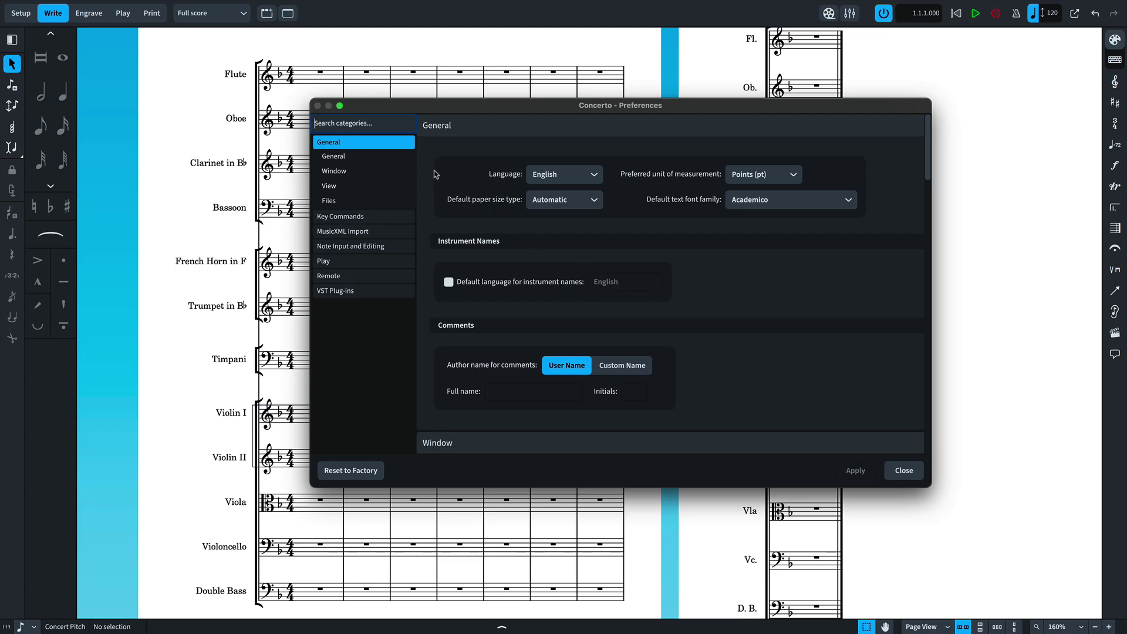
Step: In Preferences, enable a default instrument-name language and set it to French
left_click(449, 282)
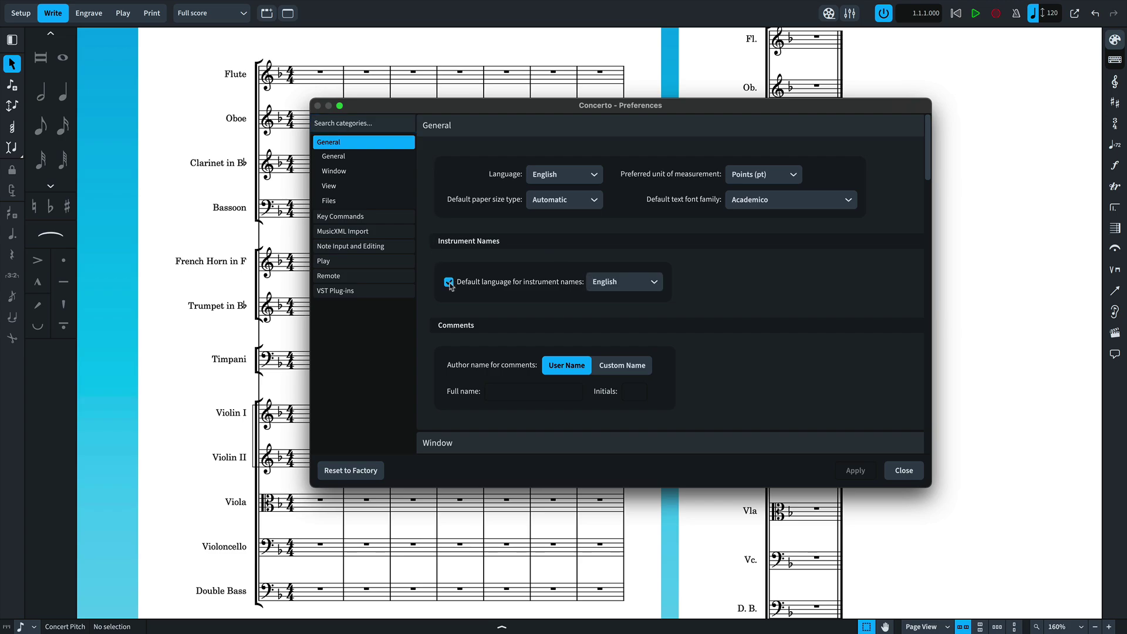
left_click(605, 282)
left_click(605, 306)
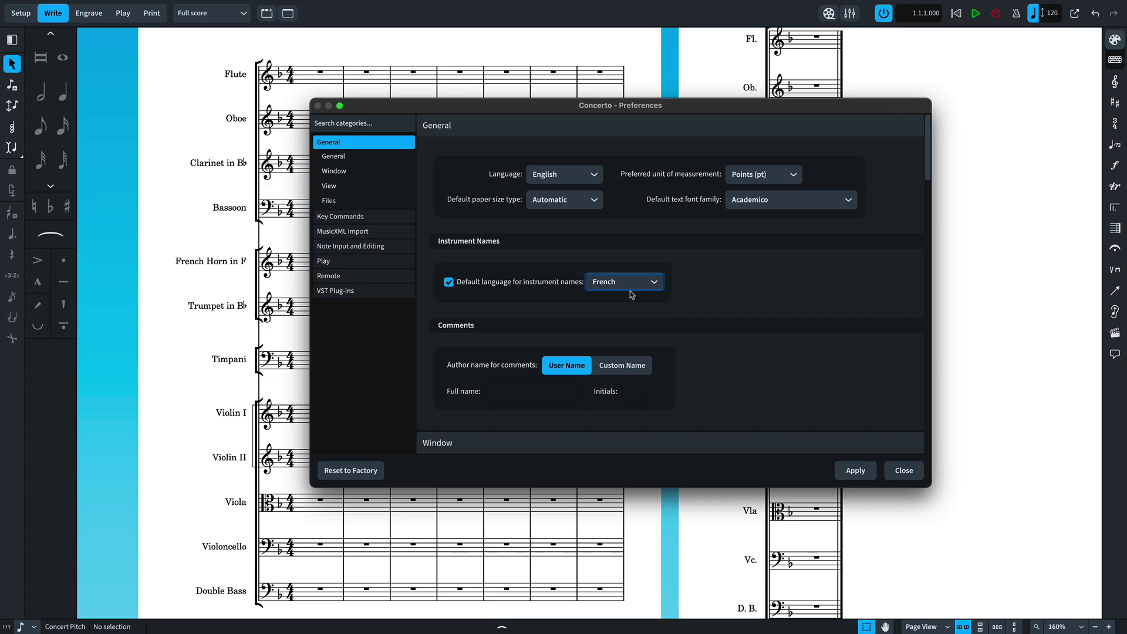
key("Escape")
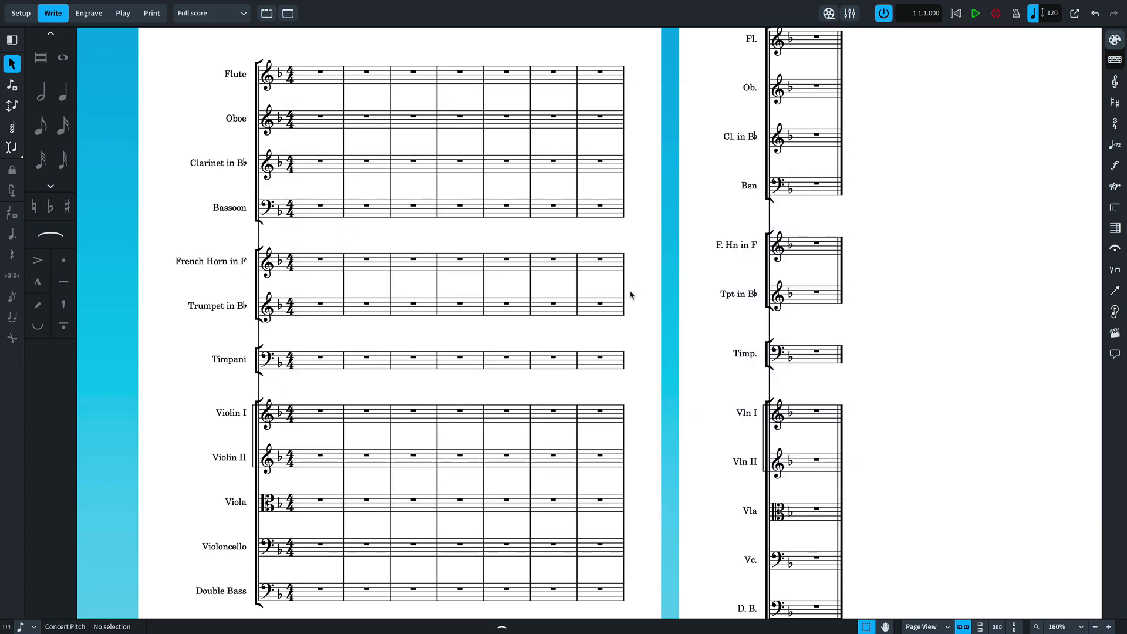
Step: Set instrument names to French in Engraving Options > Language, reached via the Jump Bar, and apply
key("j")
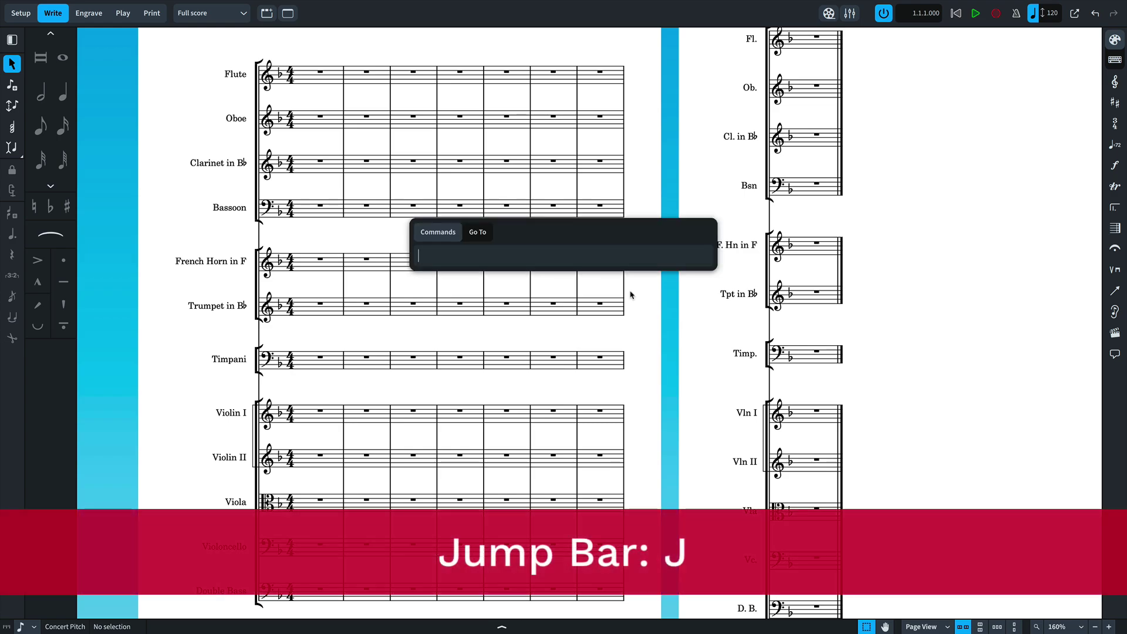
type("lang")
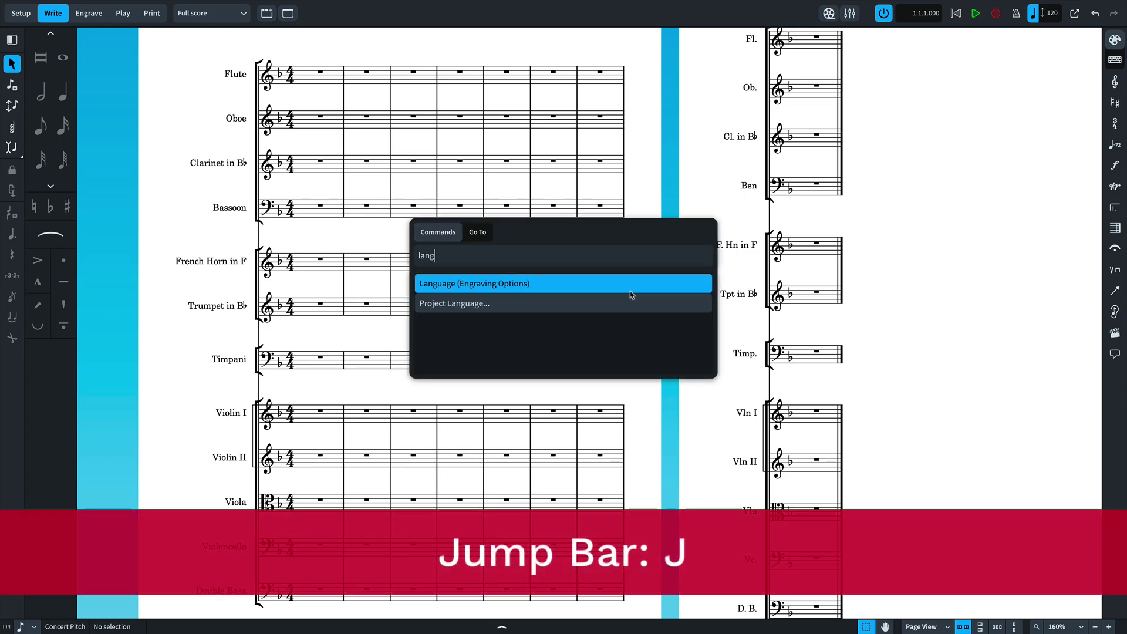
key("Return")
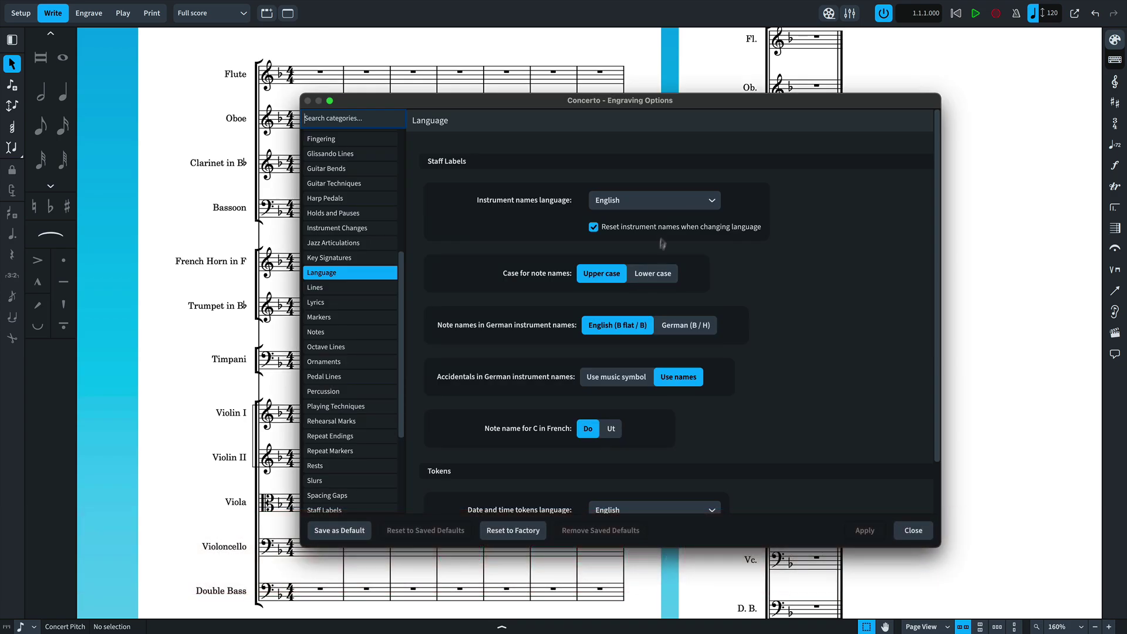
left_click(672, 208)
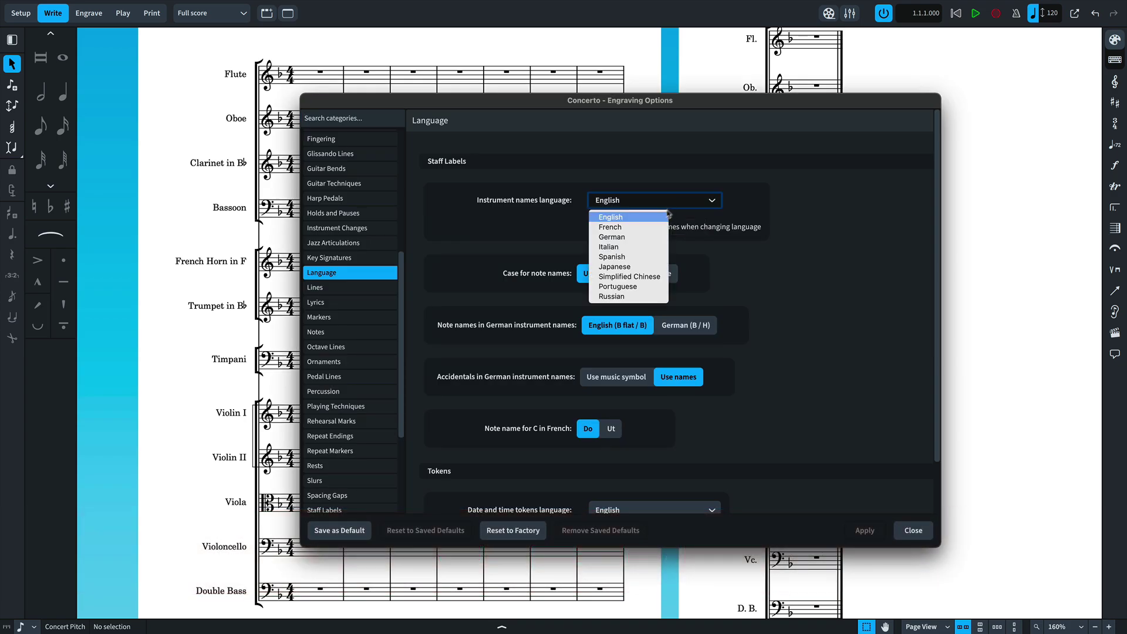
left_click(669, 229)
left_click(854, 532)
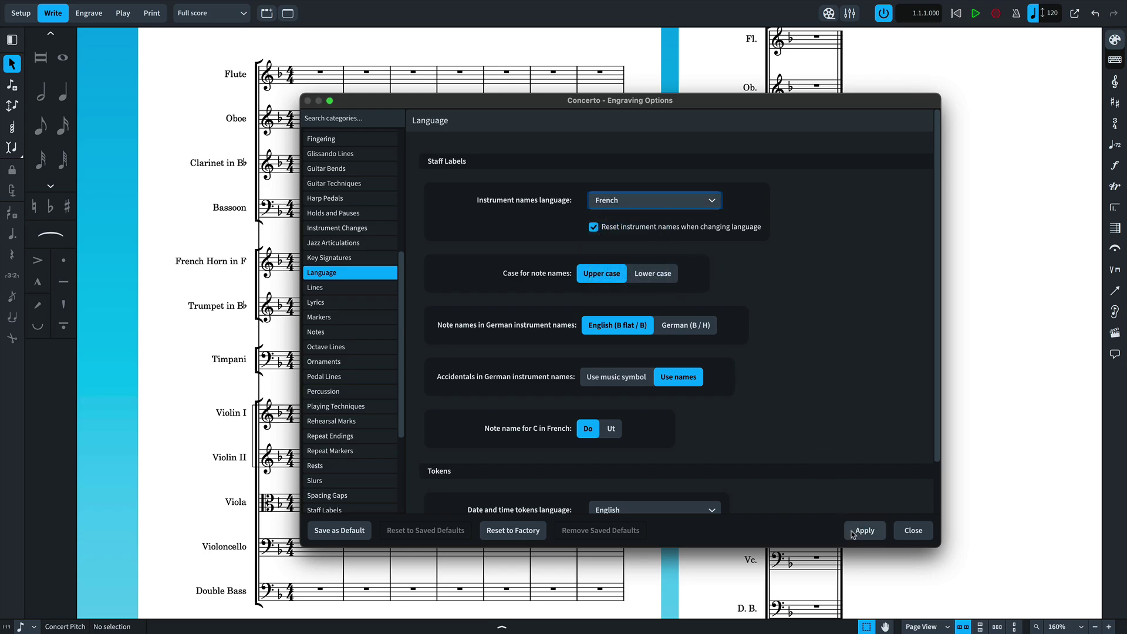
Step: Switch the instrument names to German and apply
left_click(687, 205)
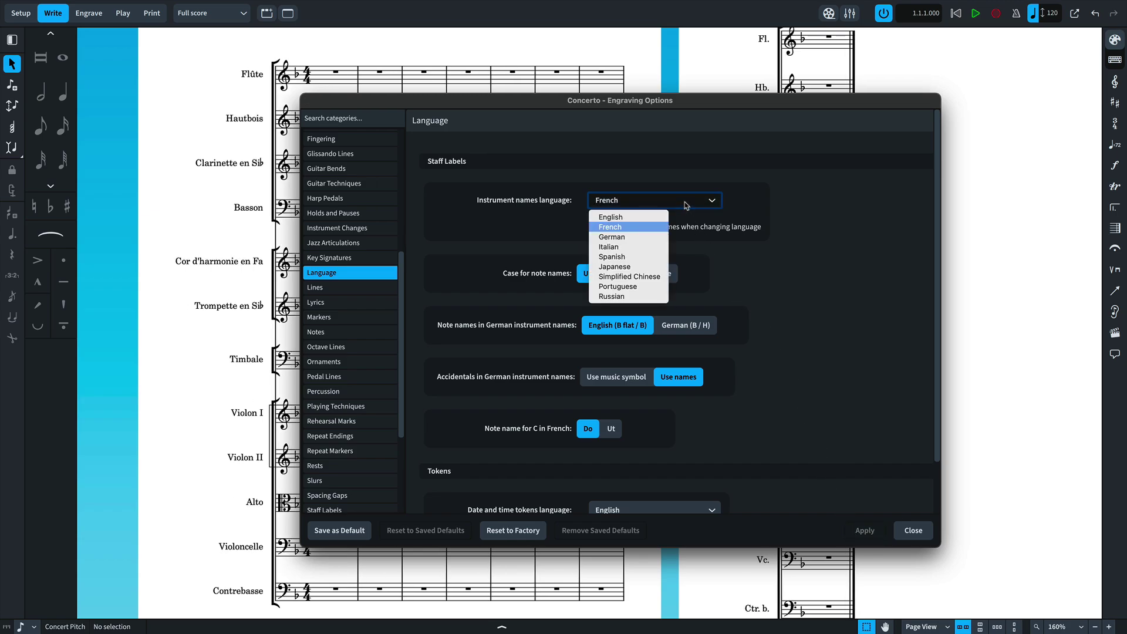
left_click(655, 237)
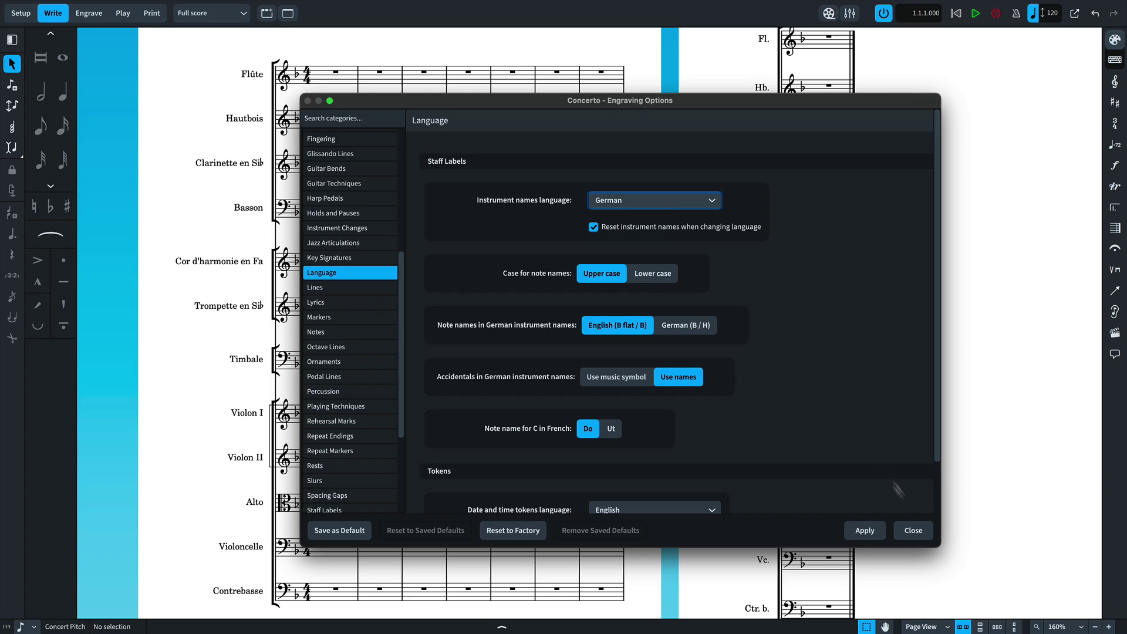
left_click(869, 533)
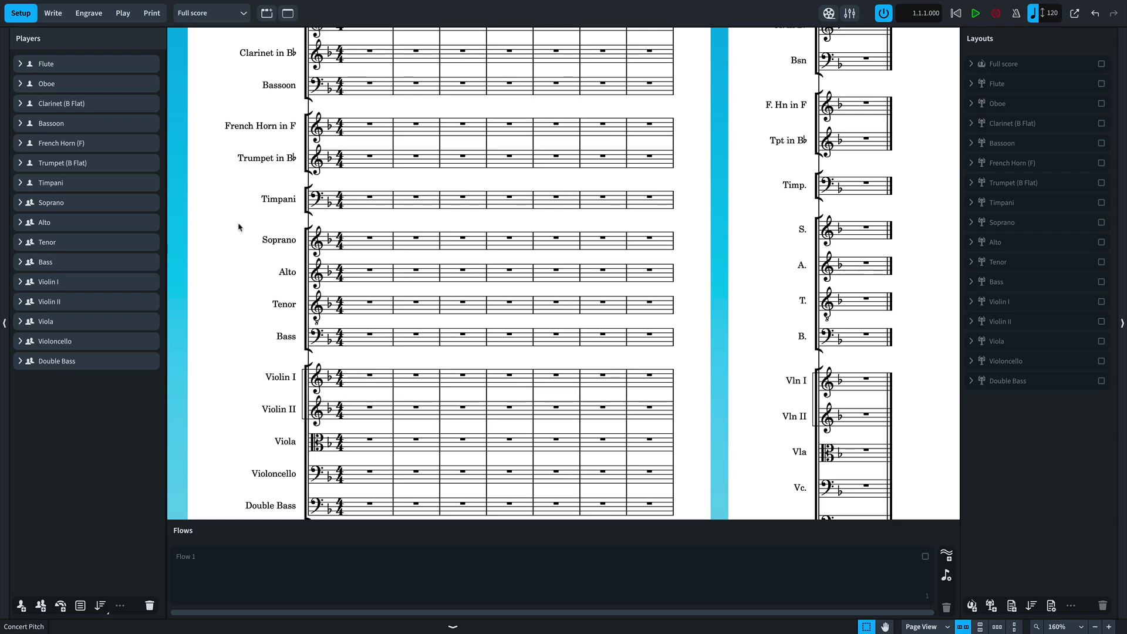
Step: Group the Soprano, Alto, Tenor and Bass players into a player group named Choir
left_click(100, 208)
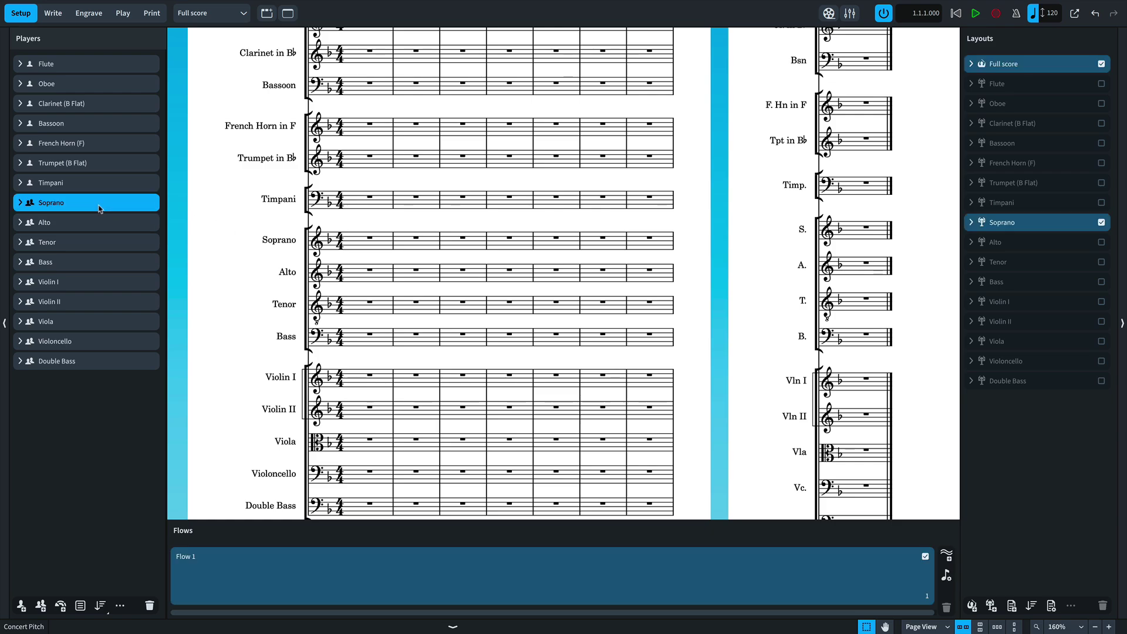
left_click(88, 262, "shift")
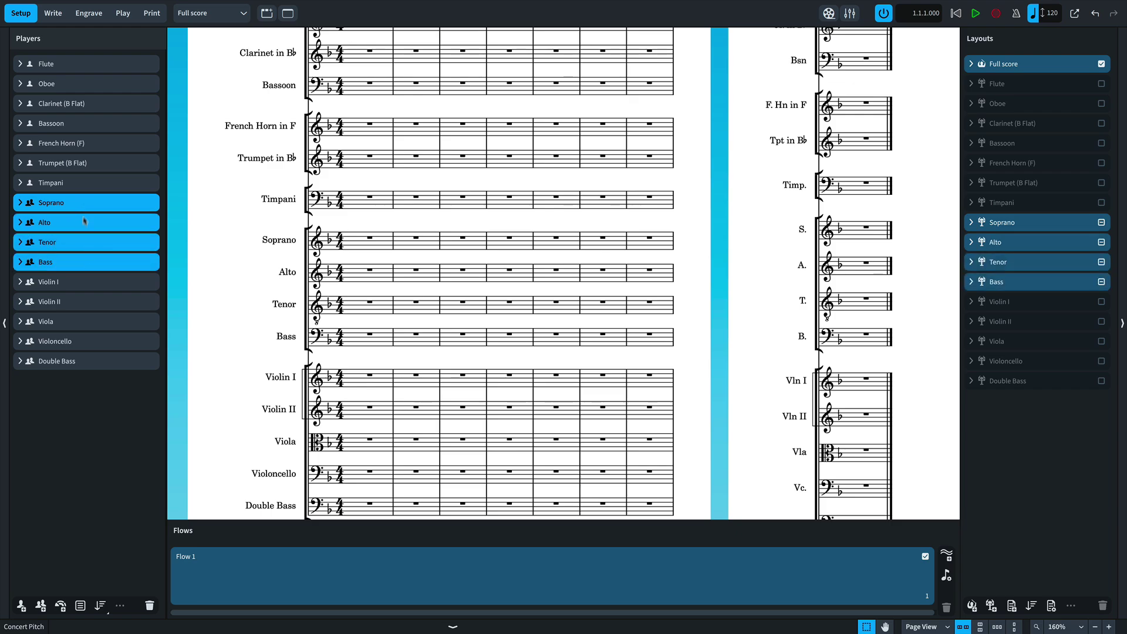
left_click(82, 608)
double_click(32, 198)
type("Choir")
key("Return")
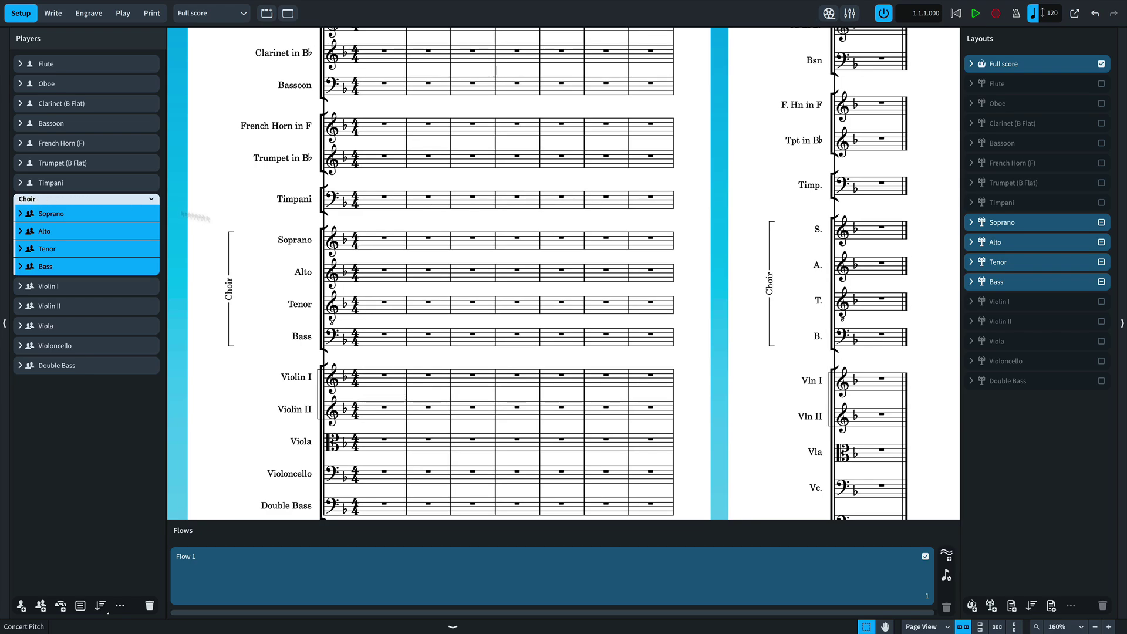
Step: Select the players in Choir 1 and then in Choir 2 to check each group
scroll(299, 274, "up", 3)
scroll(299, 273, "left", 3)
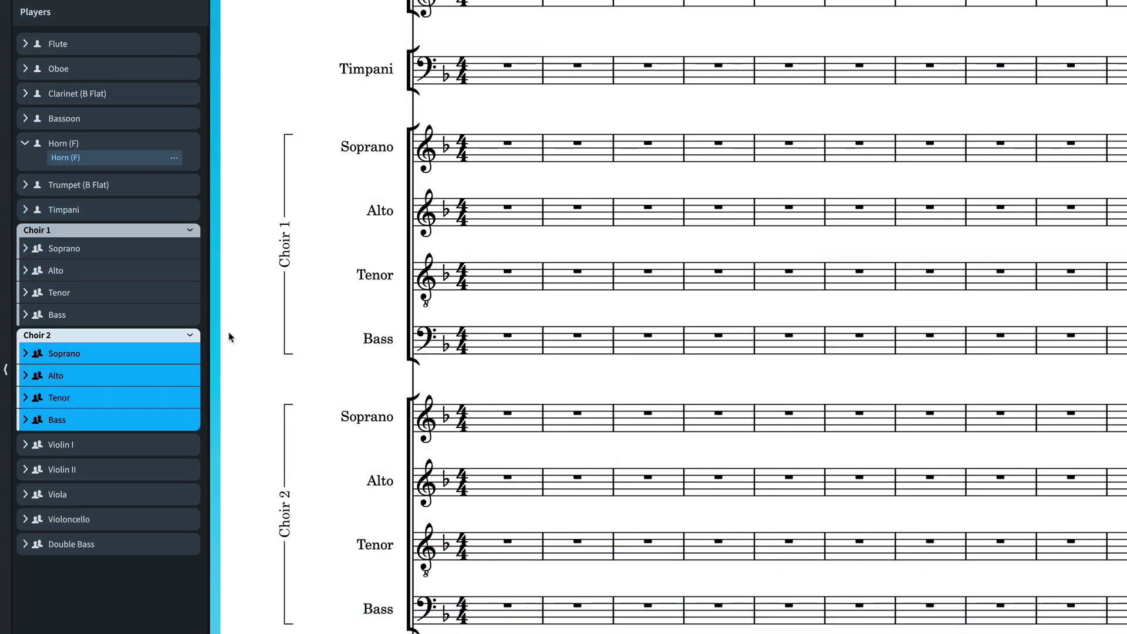
left_click(137, 234)
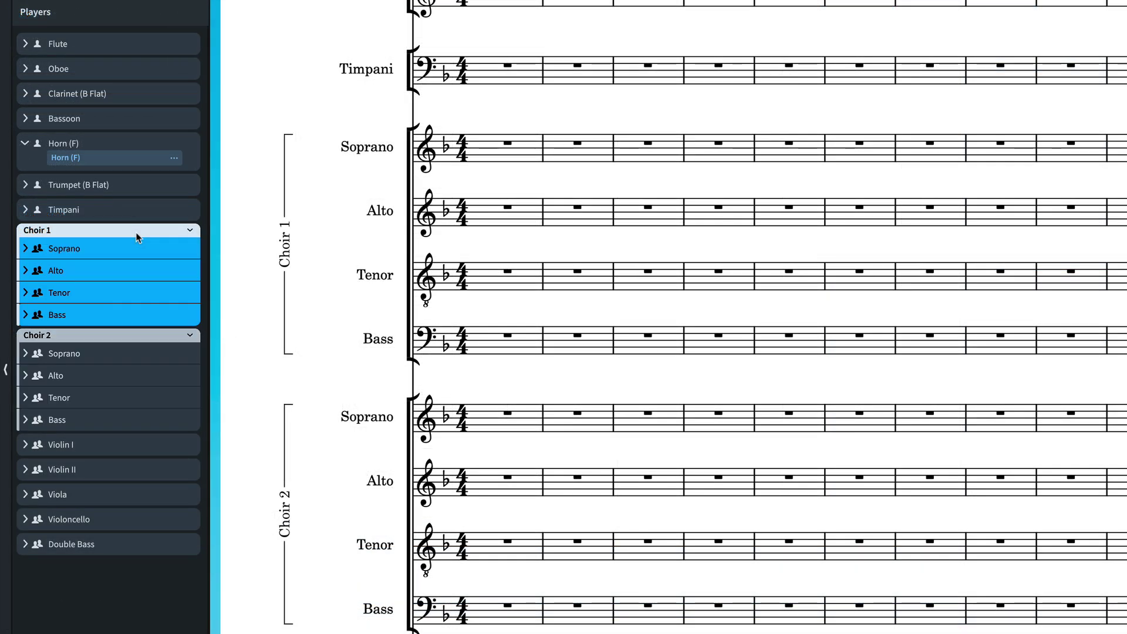
left_click(131, 335)
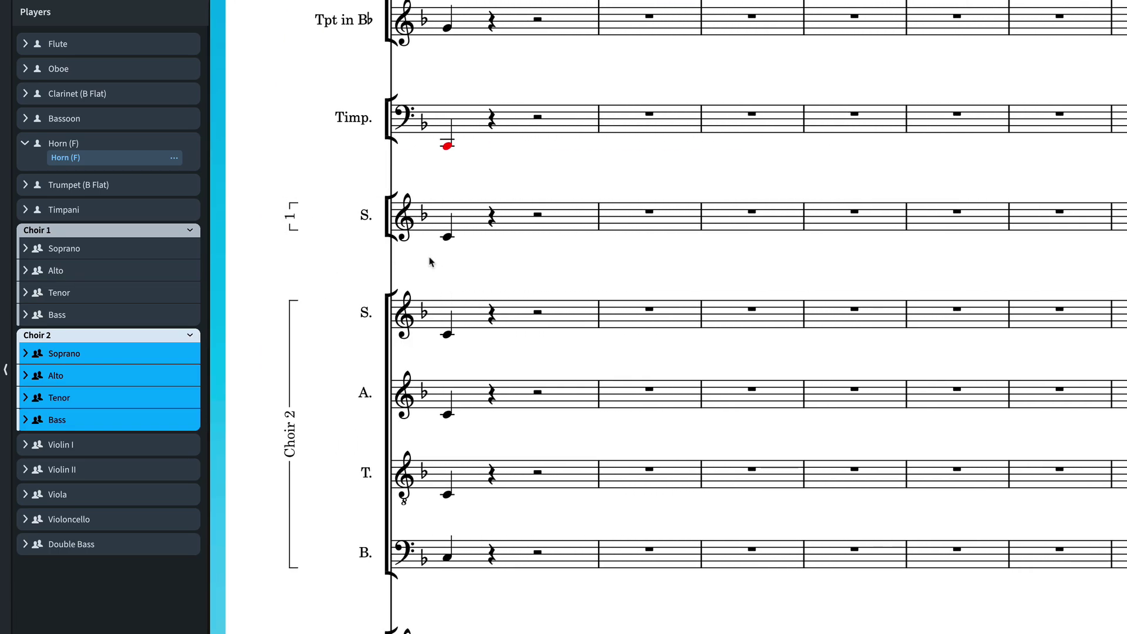
Step: Give the Choir 1 player group the short name Ch.1
left_click(113, 230)
right_click(114, 230)
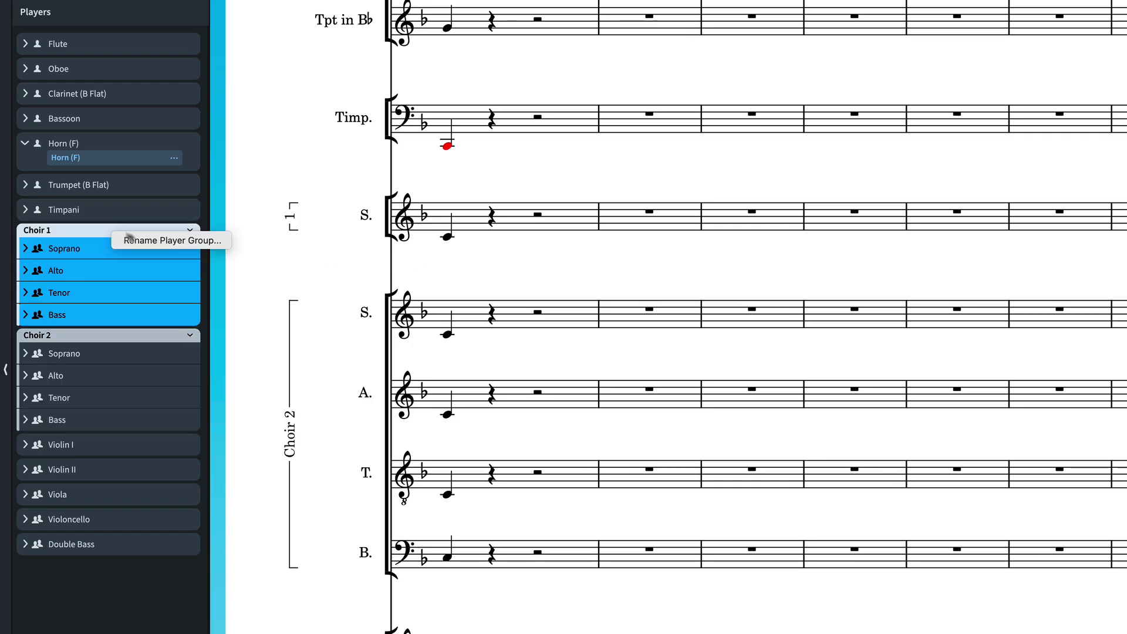
left_click(172, 245)
key("Tab")
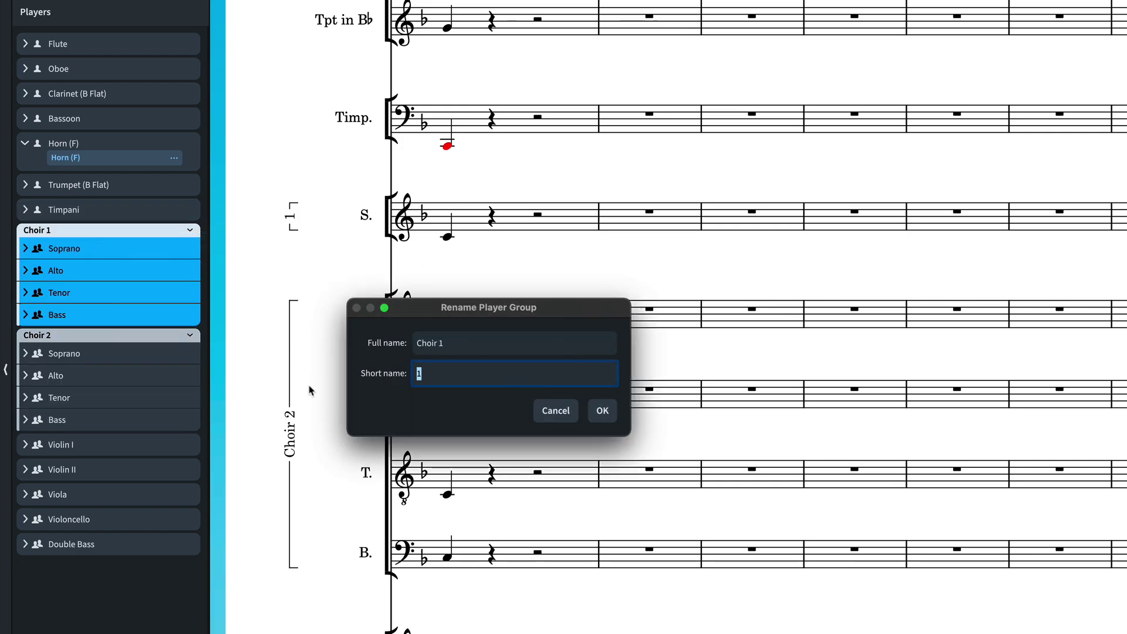
type("Ch.1")
key("Return")
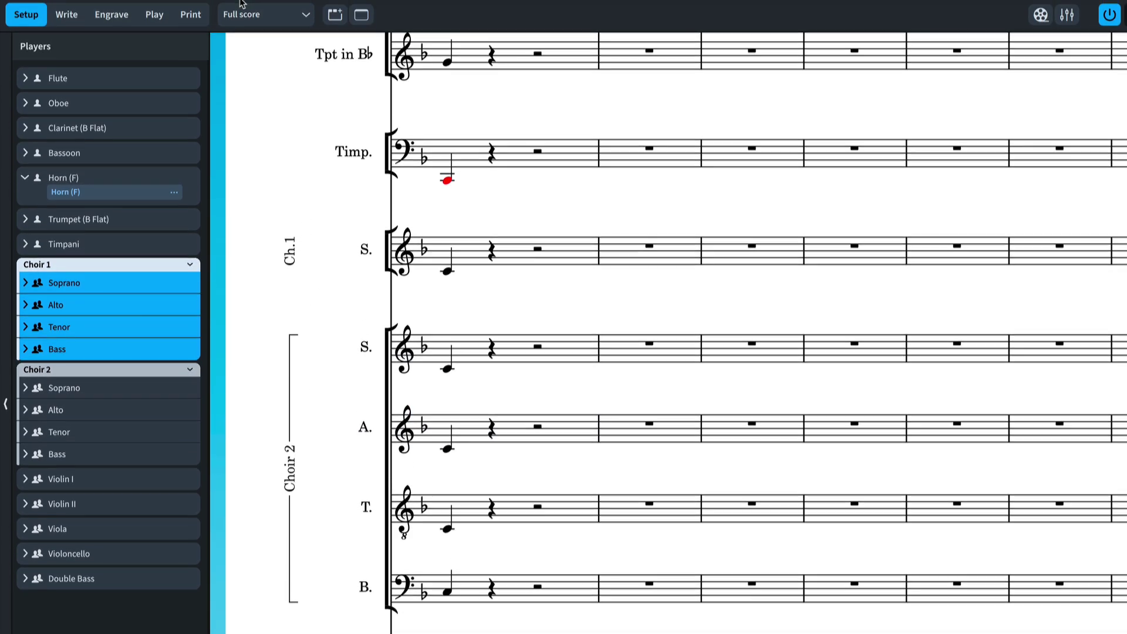
left_click(230, 8)
Step: Turn off Show player group names in the staff label options and apply, removing the Choir 1 label
left_click(302, 59)
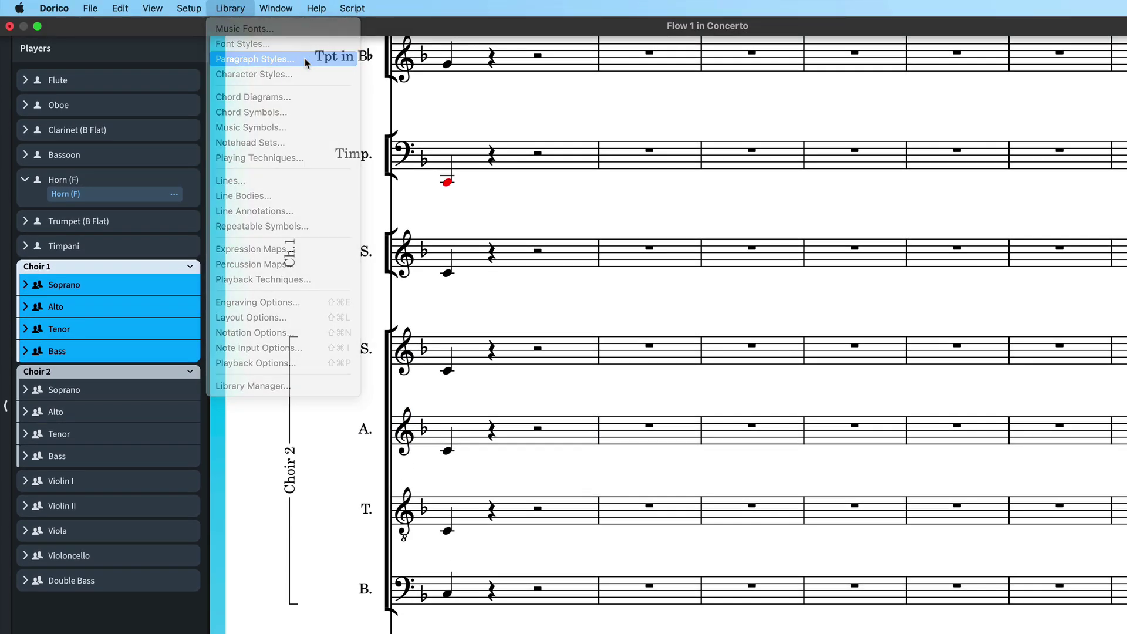
left_click(251, 407)
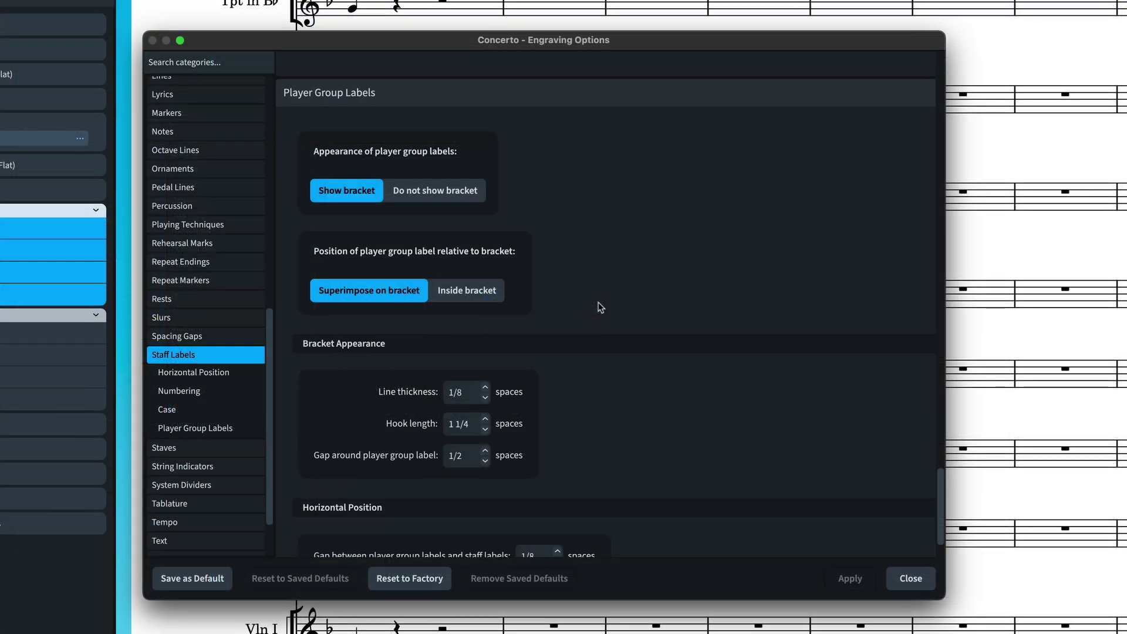
scroll(600, 307, "down", 3)
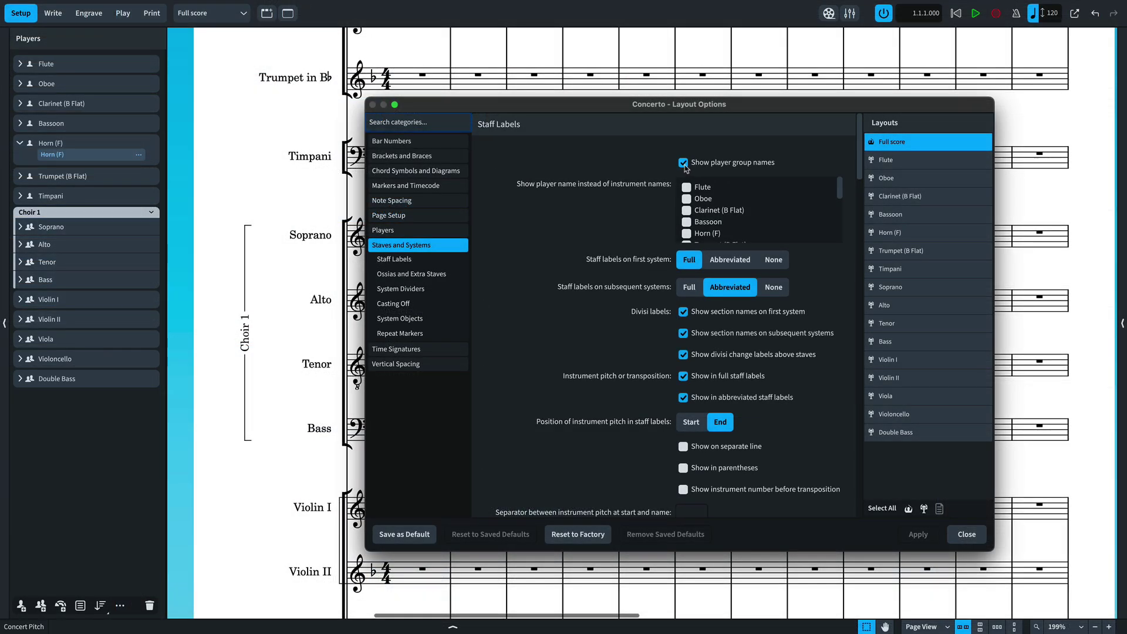
left_click(683, 164)
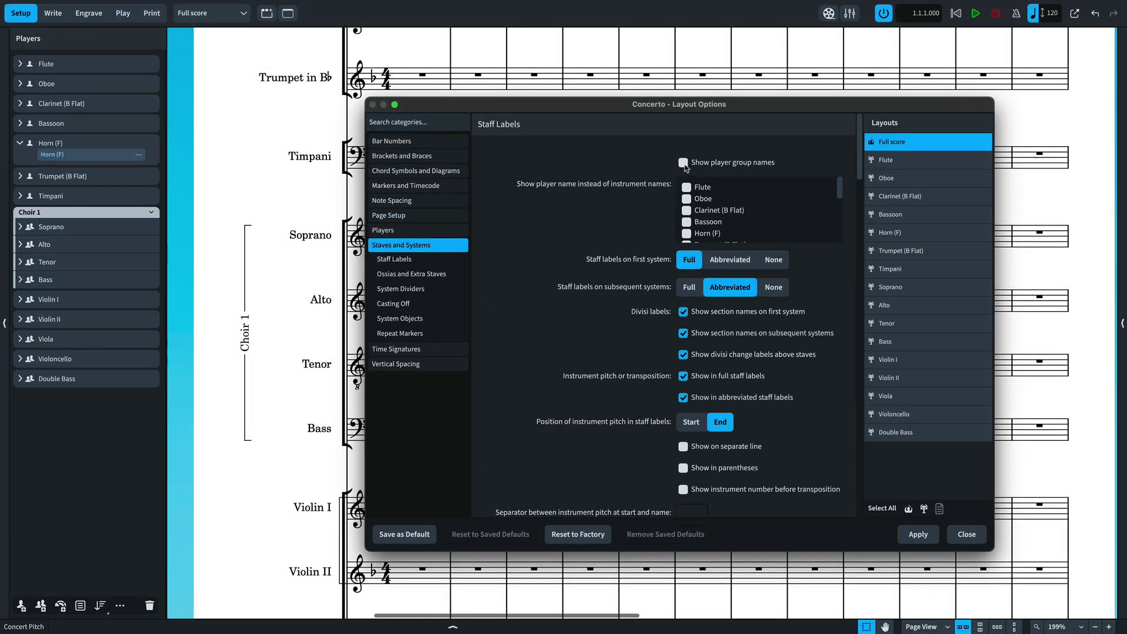
left_click(947, 537)
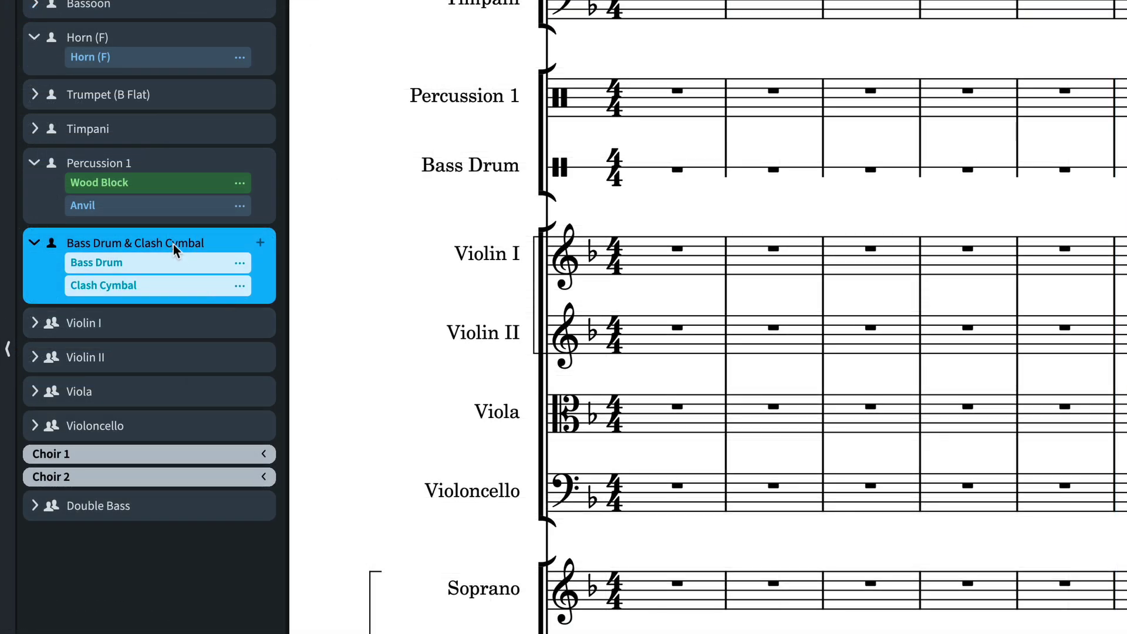
Step: Rename the Bass Drum & Clash Cymbal player to Percussion 2
double_click(174, 244)
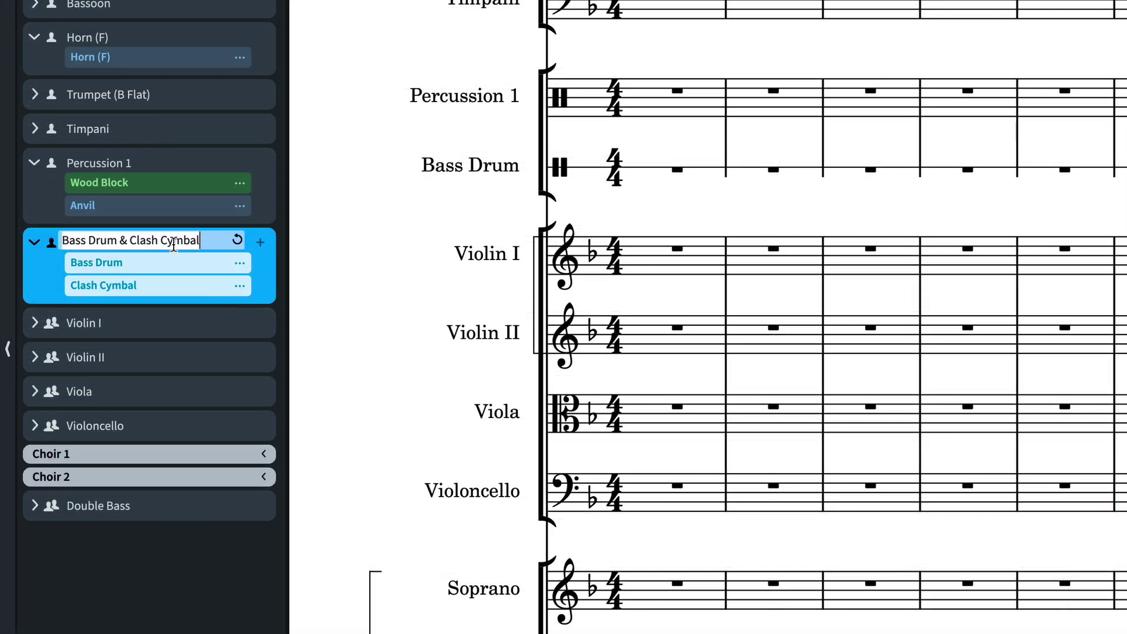
type("Percussion 2")
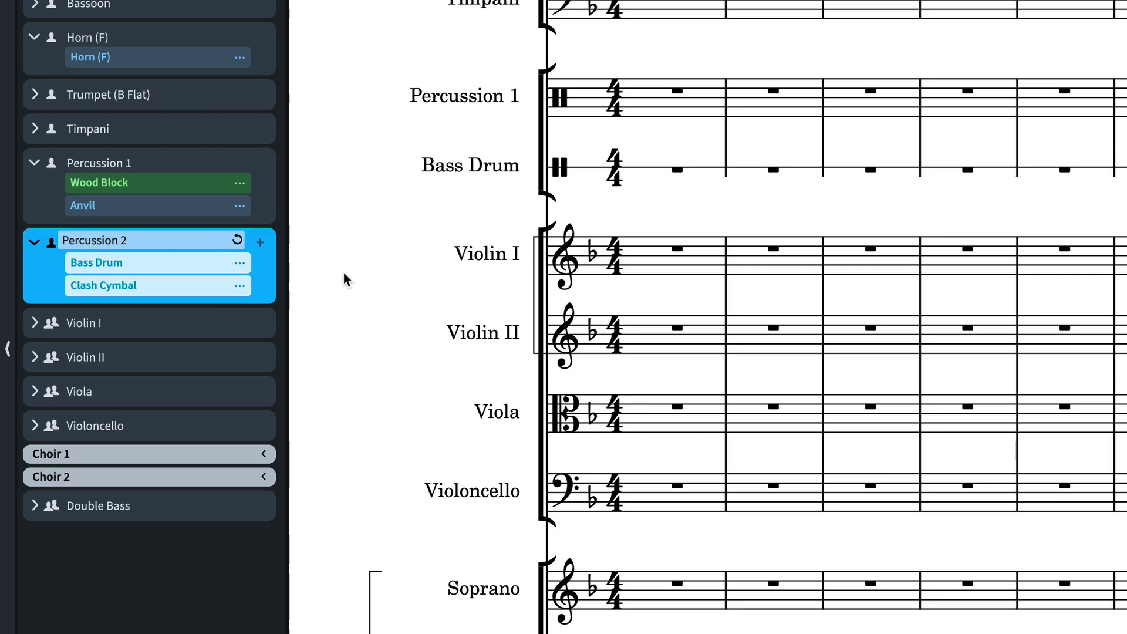
key("Return")
Step: In Layout Options > Staff Labels, tick Percussion 2 under Show player name and apply
key("super+shift+l")
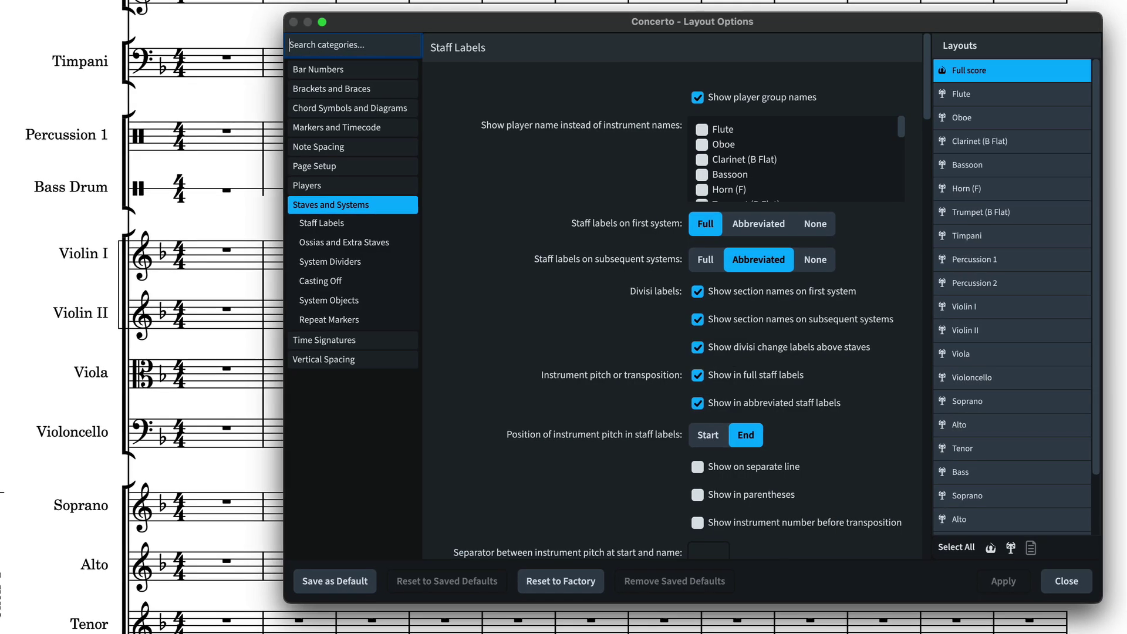
scroll(852, 175, "down", 5)
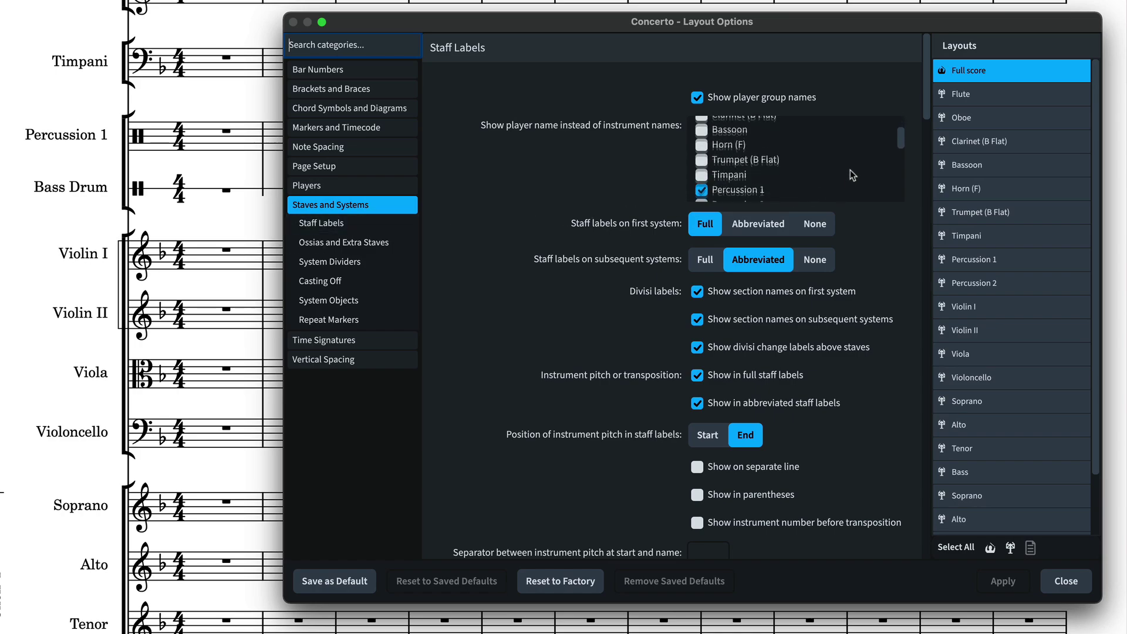
left_click(702, 142)
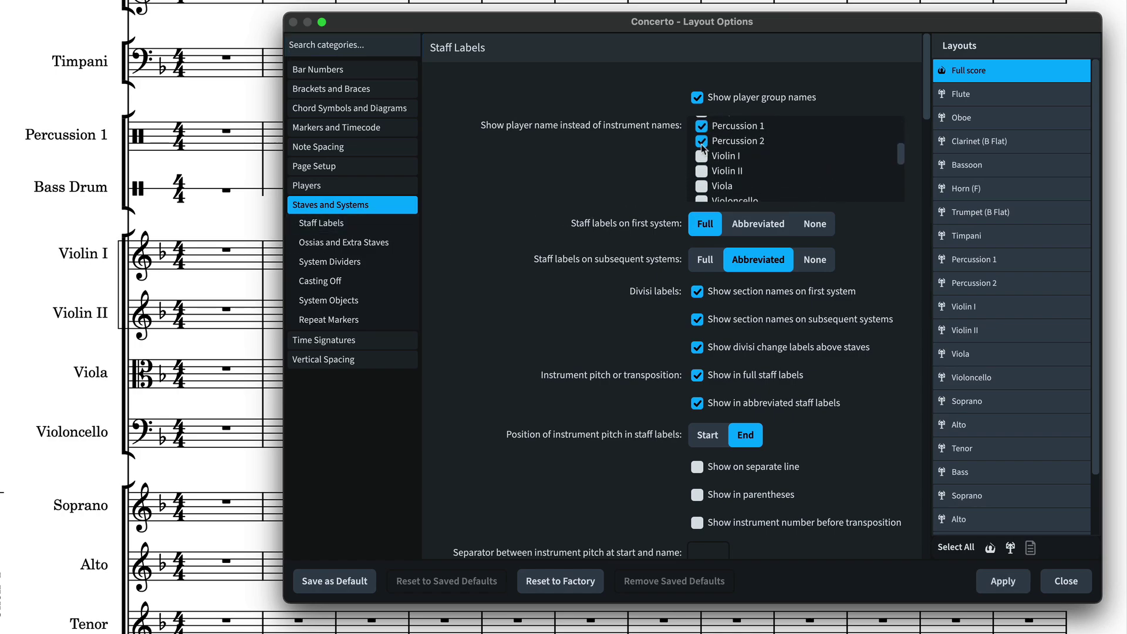
left_click(1000, 581)
left_click(1065, 581)
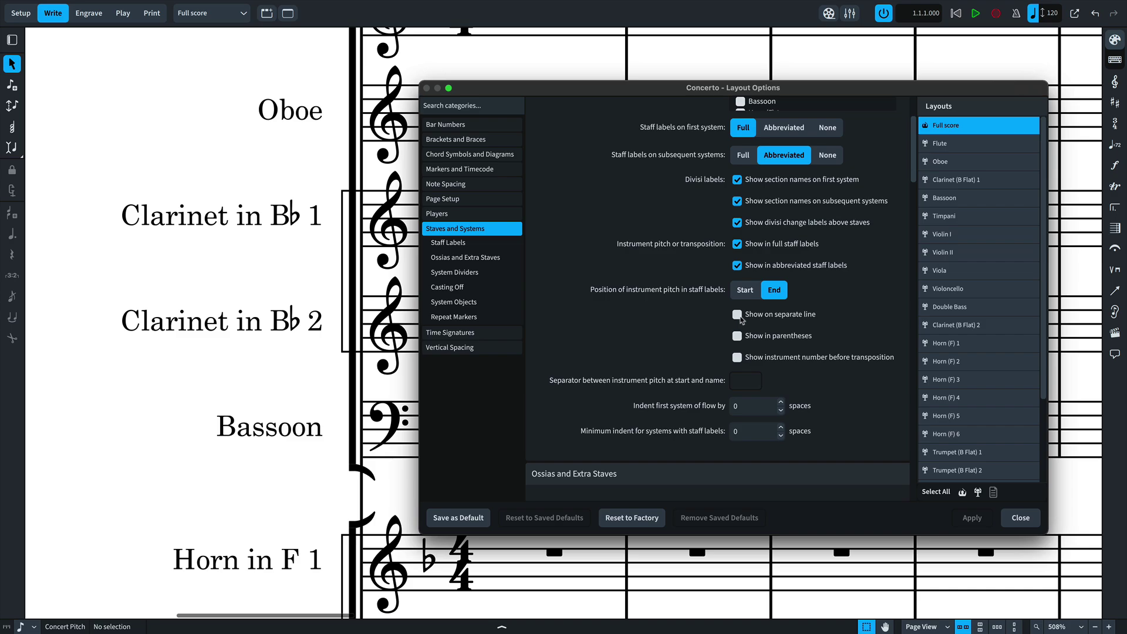
Step: Preview staff labels with the transposition on a separate line, then in parentheses
left_click(738, 316)
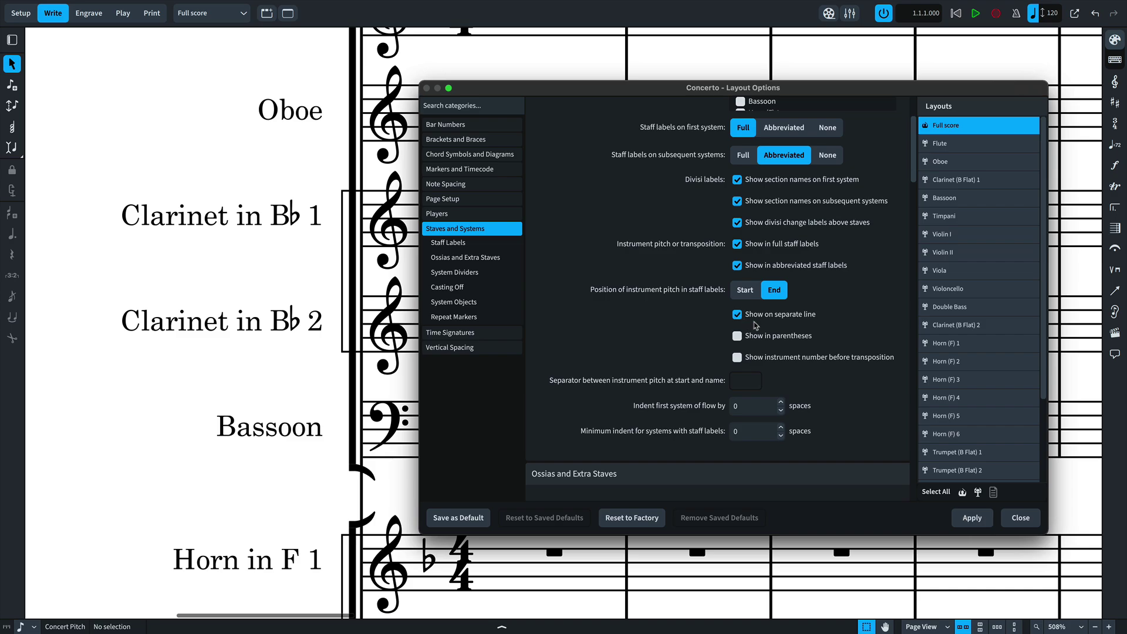
key("Return")
left_click(738, 337)
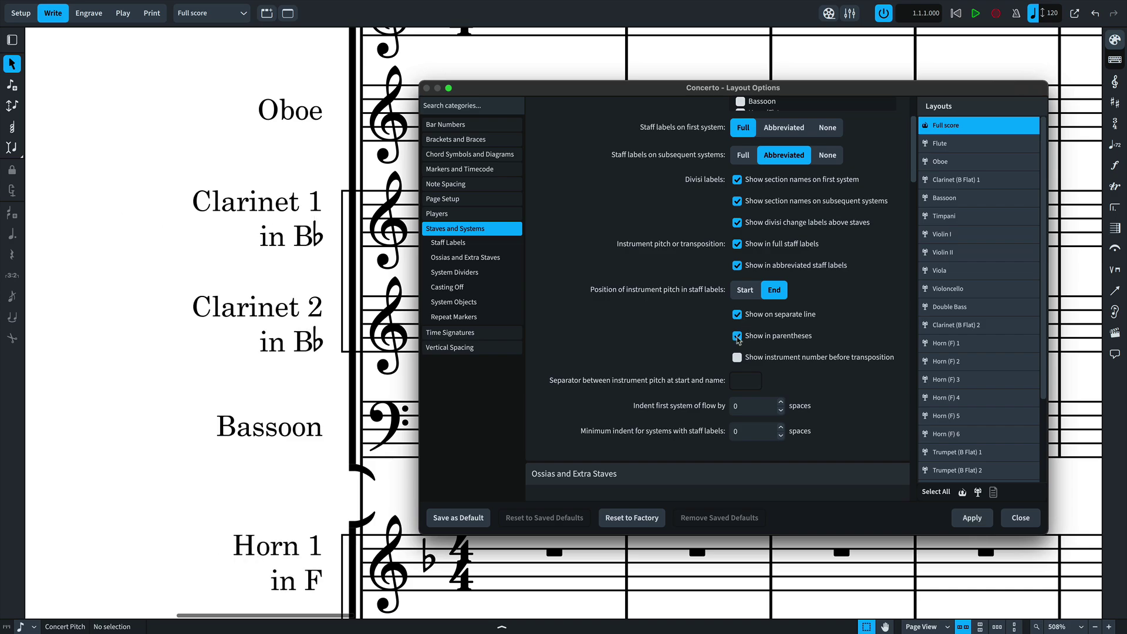
key("Return")
Step: Restore one-line transpositions and show the instrument number first, e.g. Clarinet 1 in B♭
left_click(737, 315)
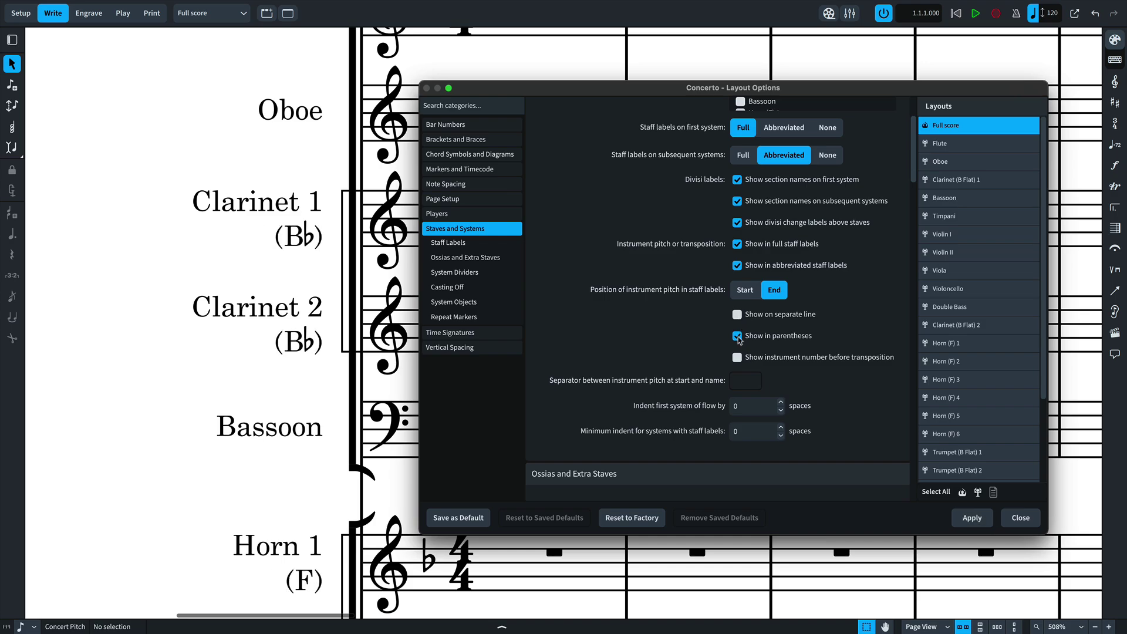
left_click(738, 358)
key("Return")
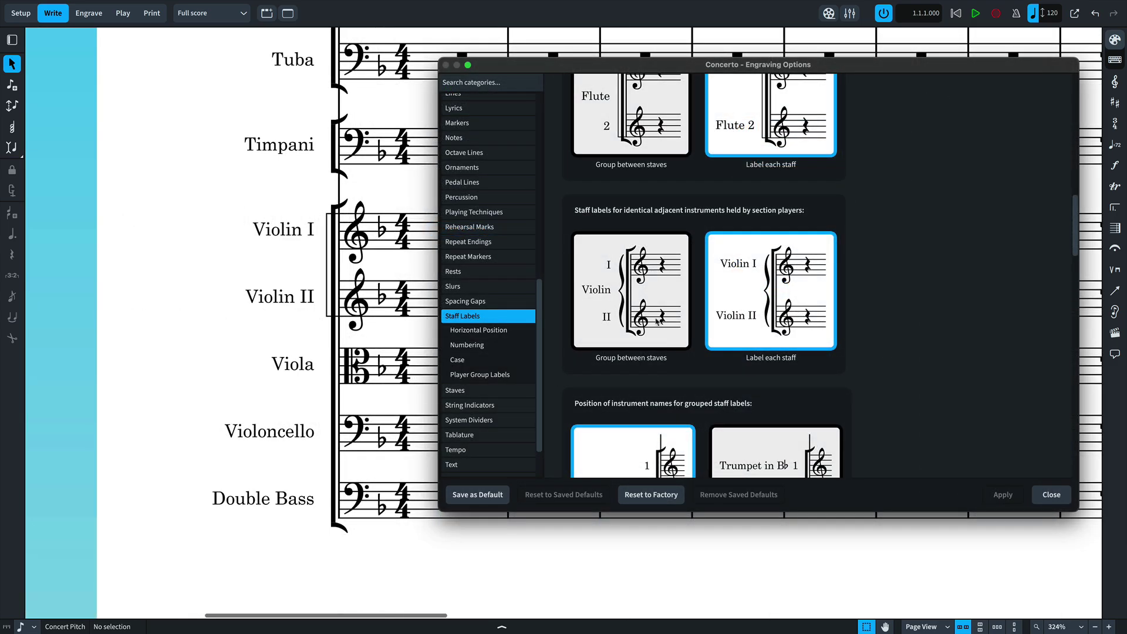
Step: Group staff labels between staves for section players, so the violins share one Violin label
left_click(657, 321)
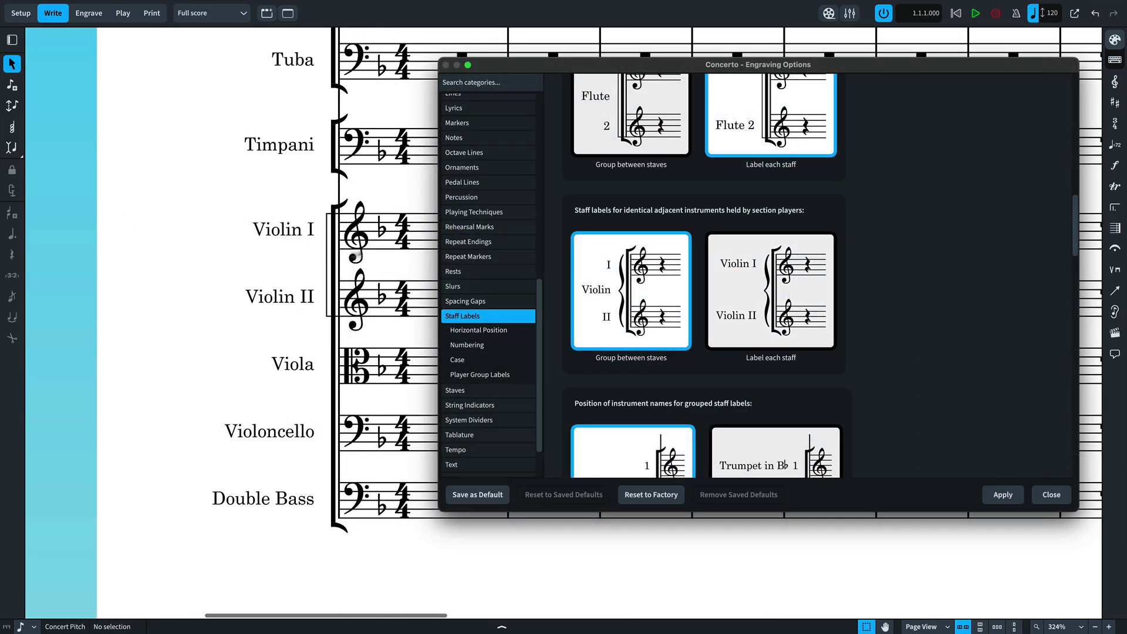
key("Return")
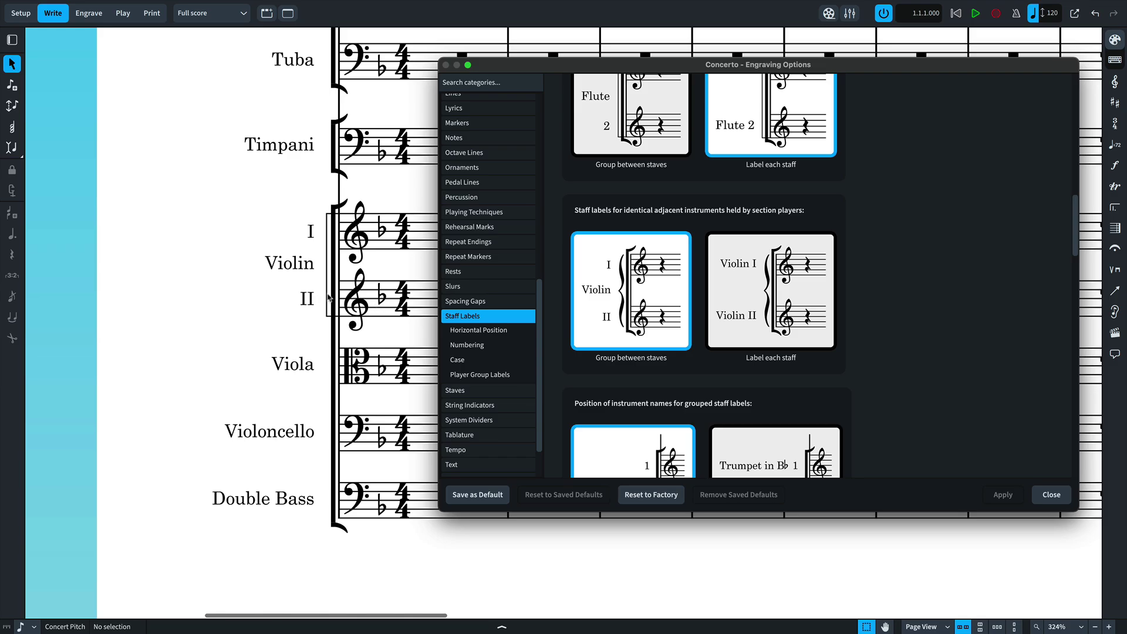
scroll(328, 296, "up", 10)
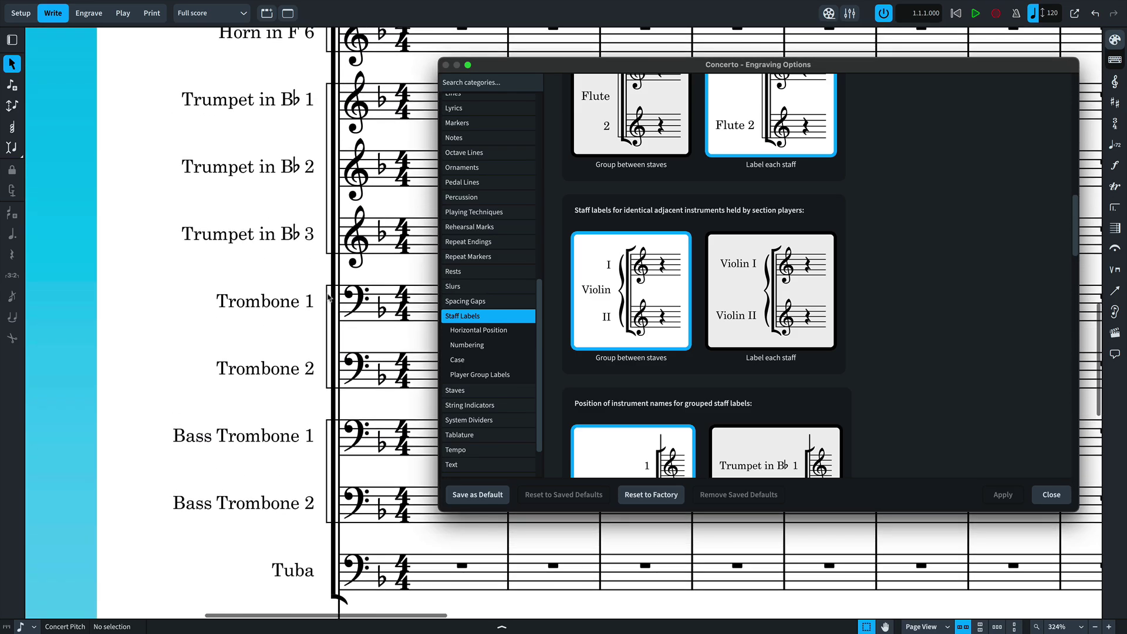
scroll(329, 296, "down", 2)
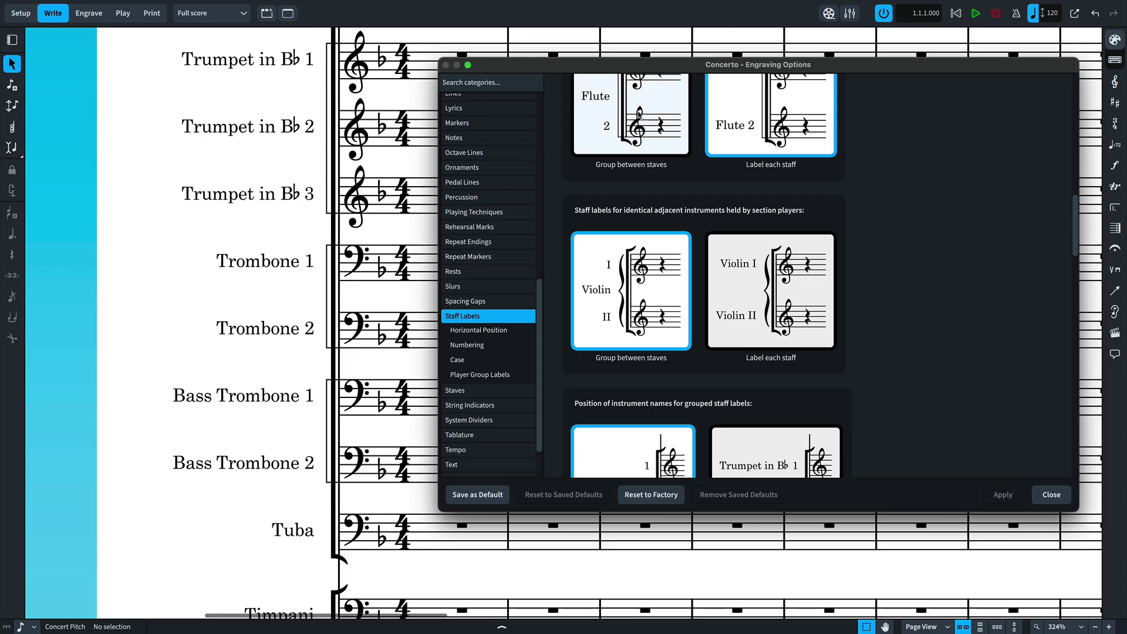
Step: Group labels of adjacent identical instruments like flutes, aligning names with the first staff
left_click(639, 114)
scroll(640, 118, "up", 3)
scroll(754, 246, "down", 9)
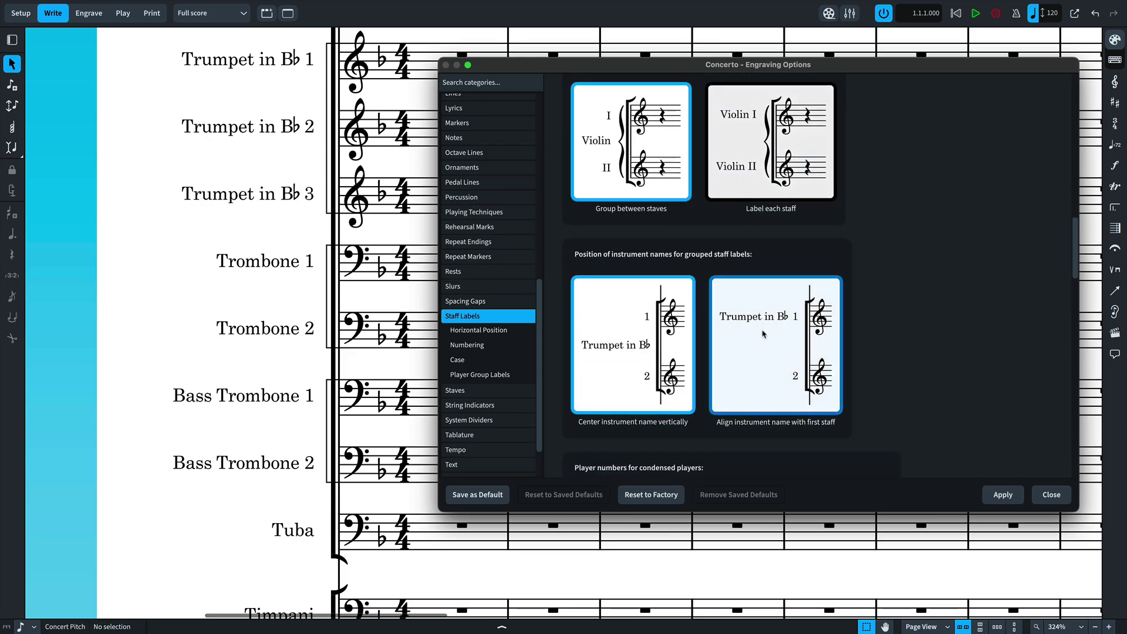
left_click(763, 334)
key("Return")
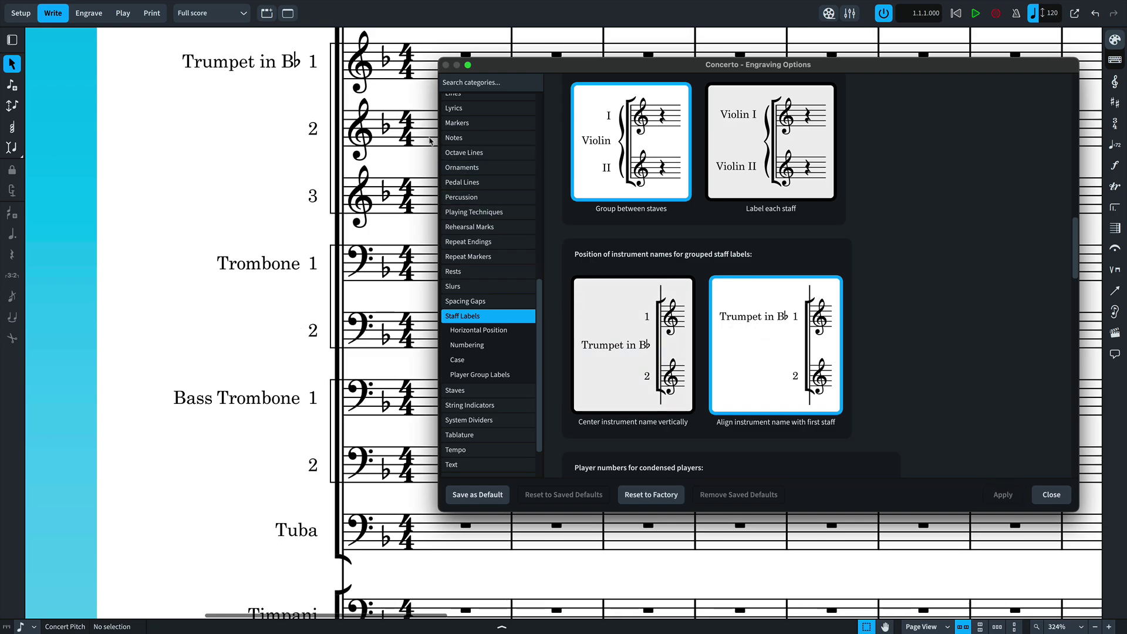